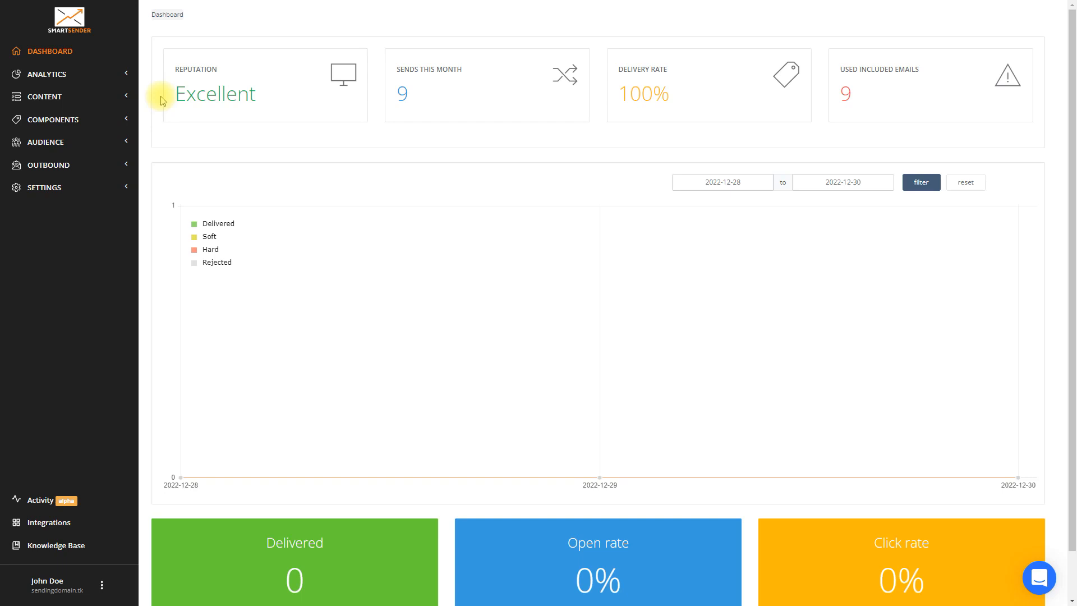
Step: Create a new outbound campaign and name it "Card activating"
left_click(61, 165)
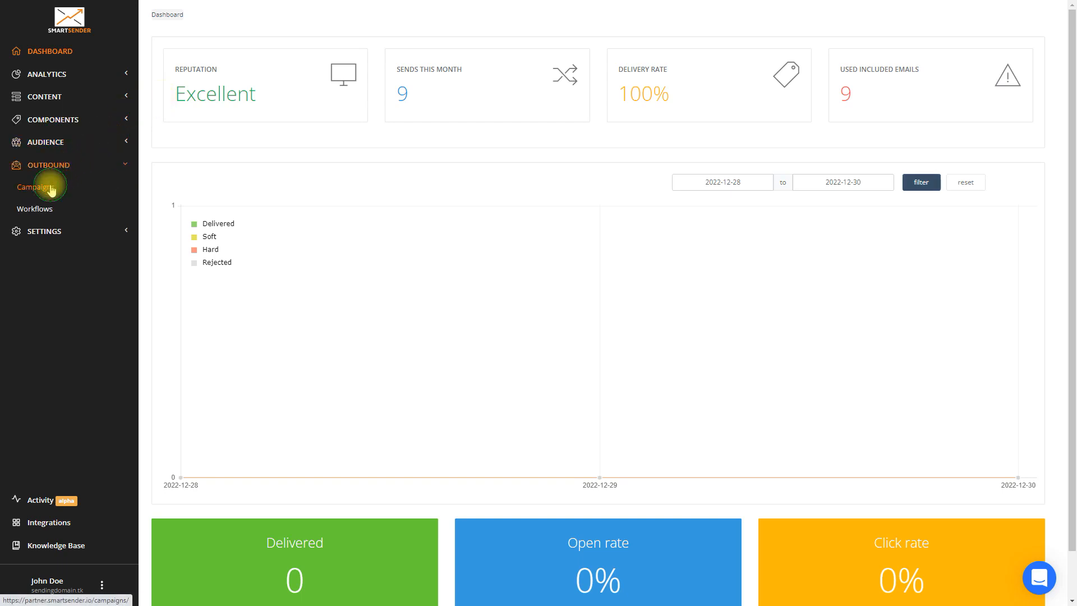
left_click(51, 189)
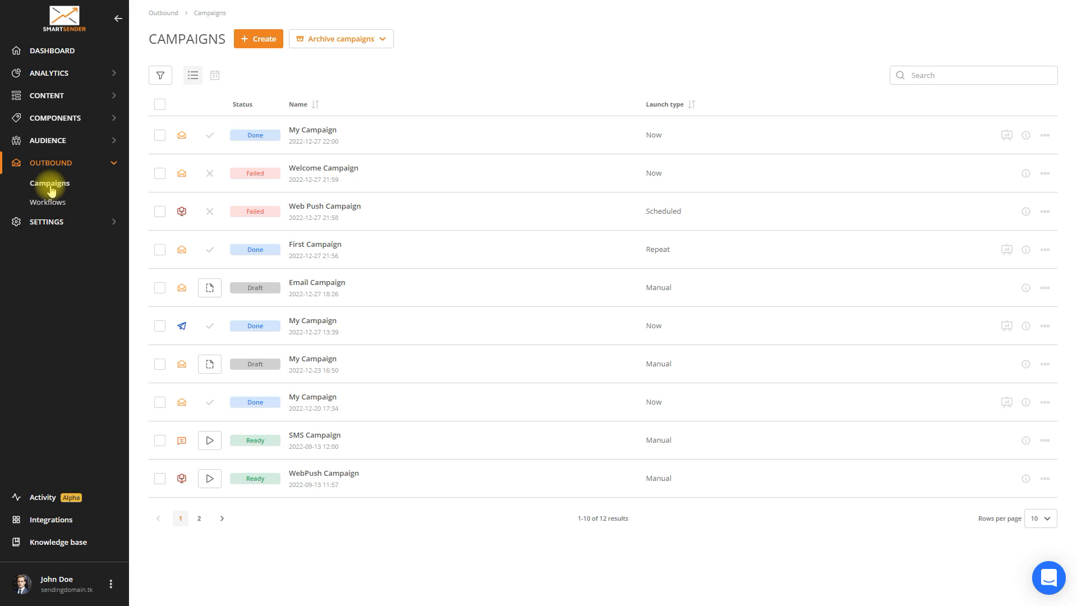
left_click(241, 45)
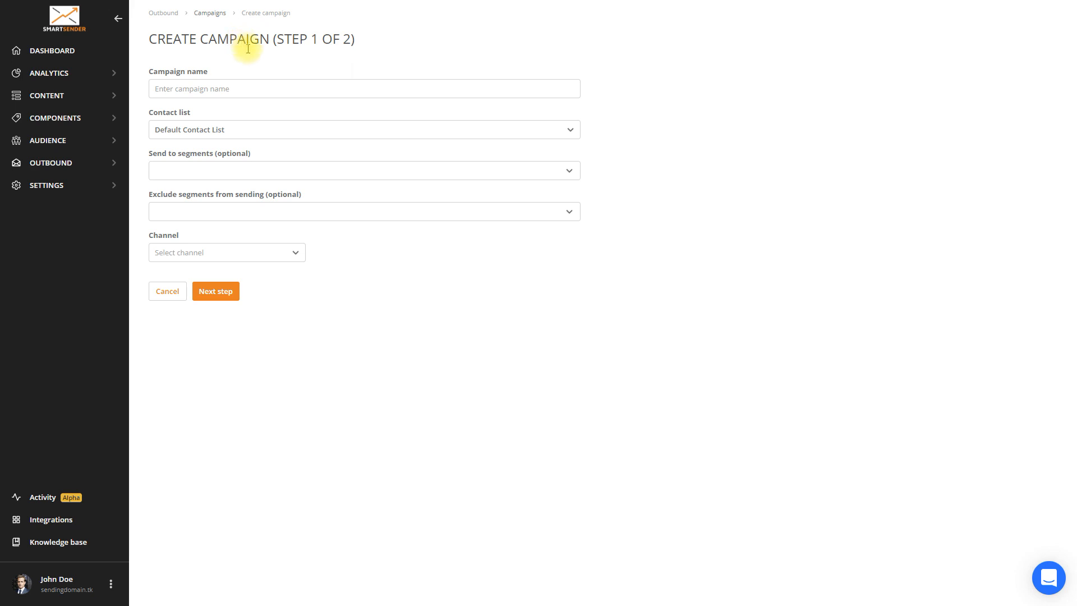
left_click(252, 82)
type("Card activating")
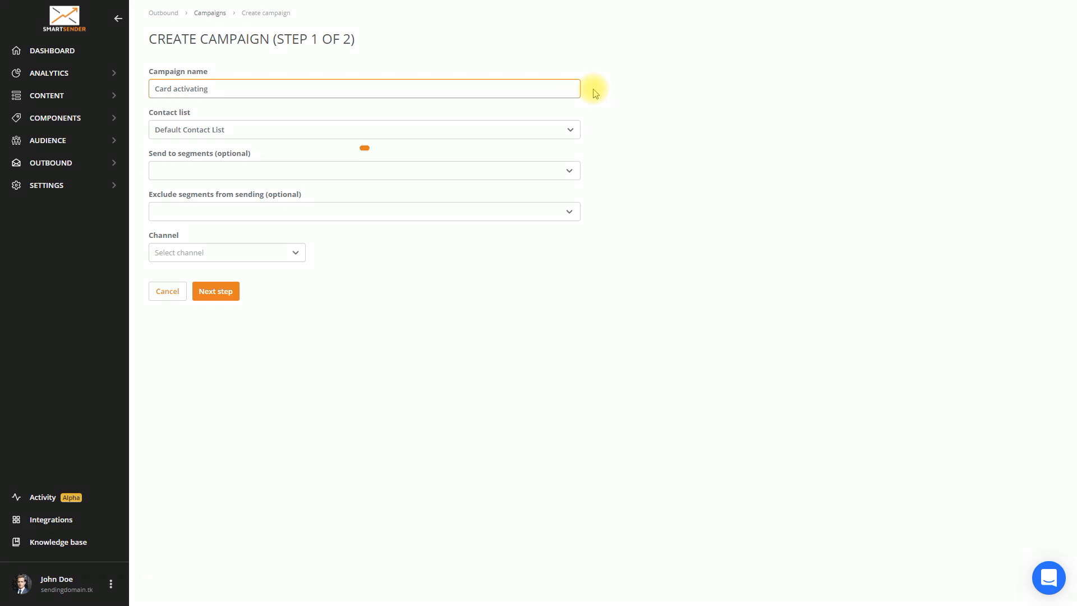
Step: Keep the Default Contact List, send the campaign to the Debit Cardholder segment and exclude the FirstBuy segment
left_click(557, 128)
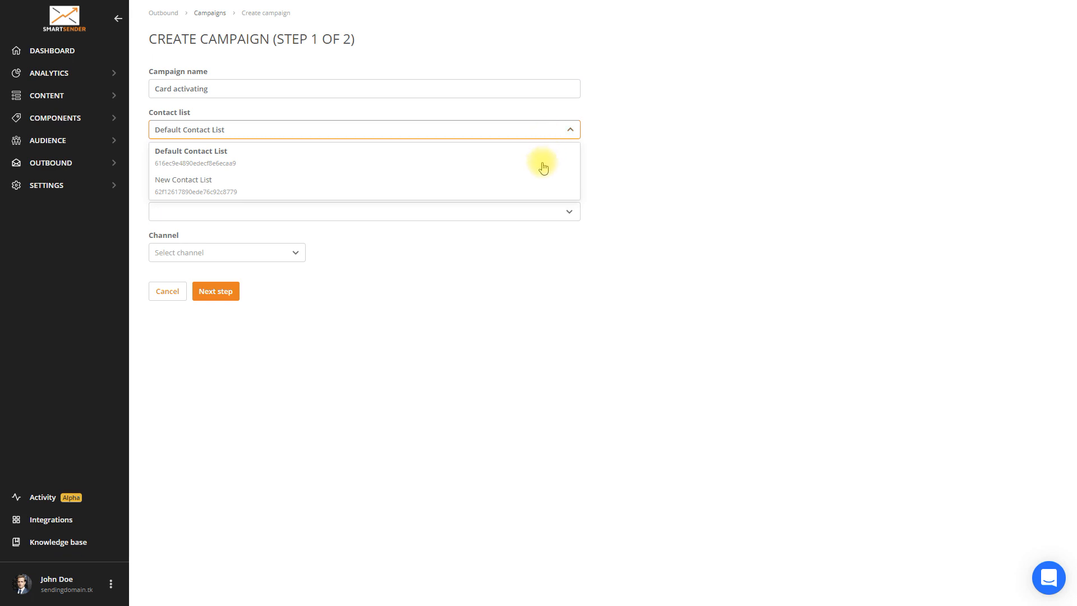
left_click(570, 128)
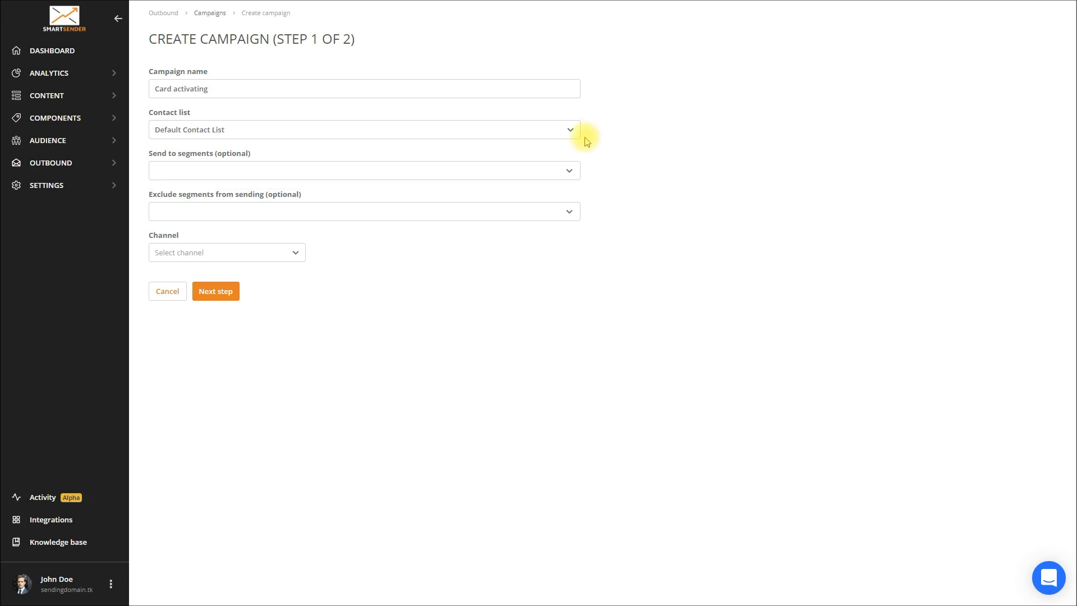
left_click(562, 168)
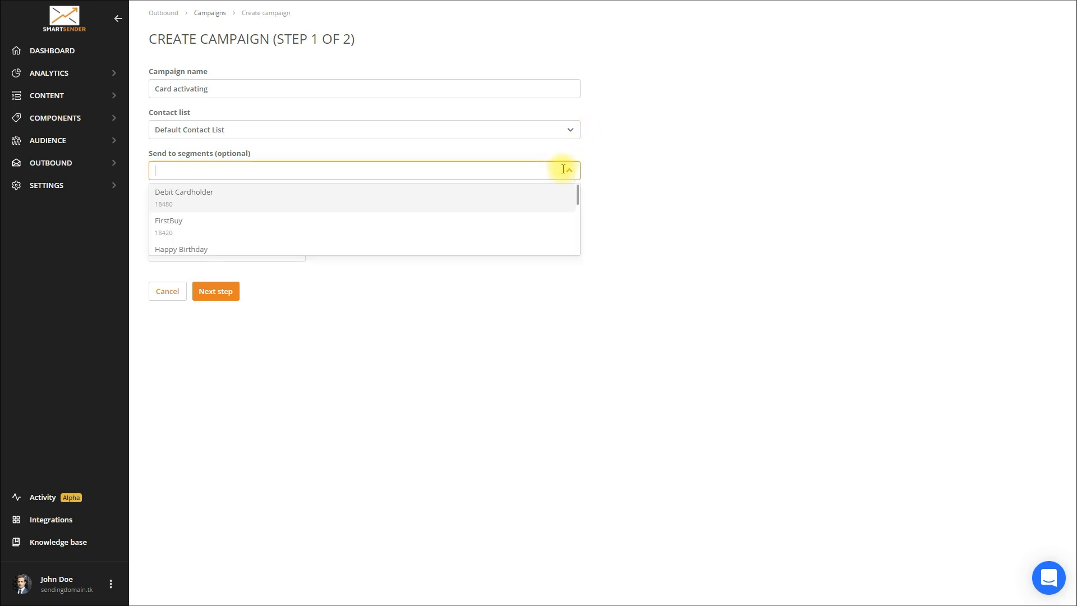
left_click(537, 193)
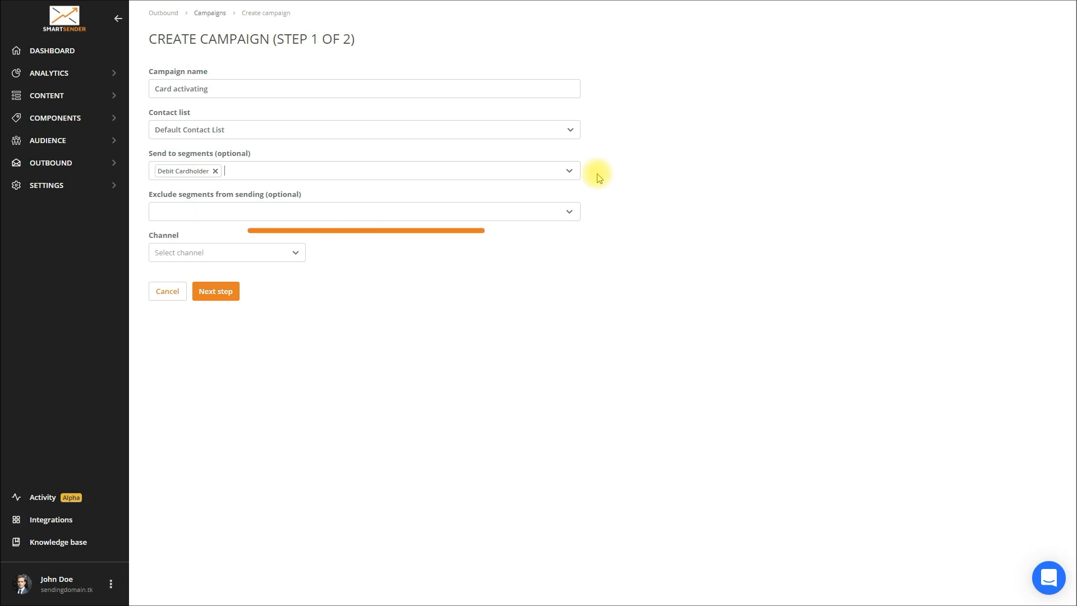
left_click(547, 207)
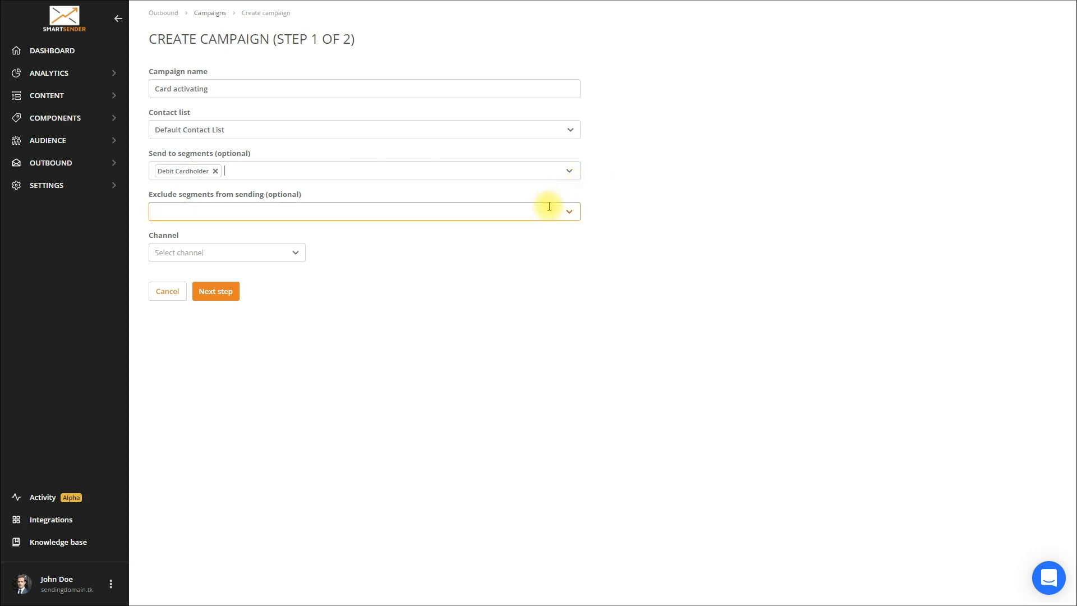
left_click(513, 260)
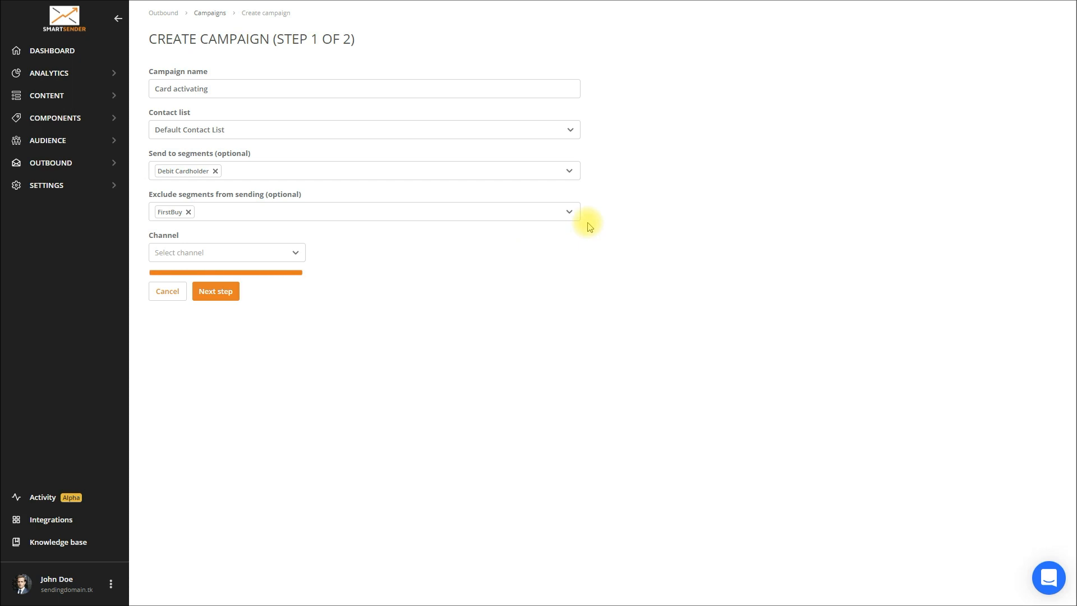
Step: Choose the WebPush channel with the "Activate your card" template and check its Mac and Windows previews
left_click(296, 252)
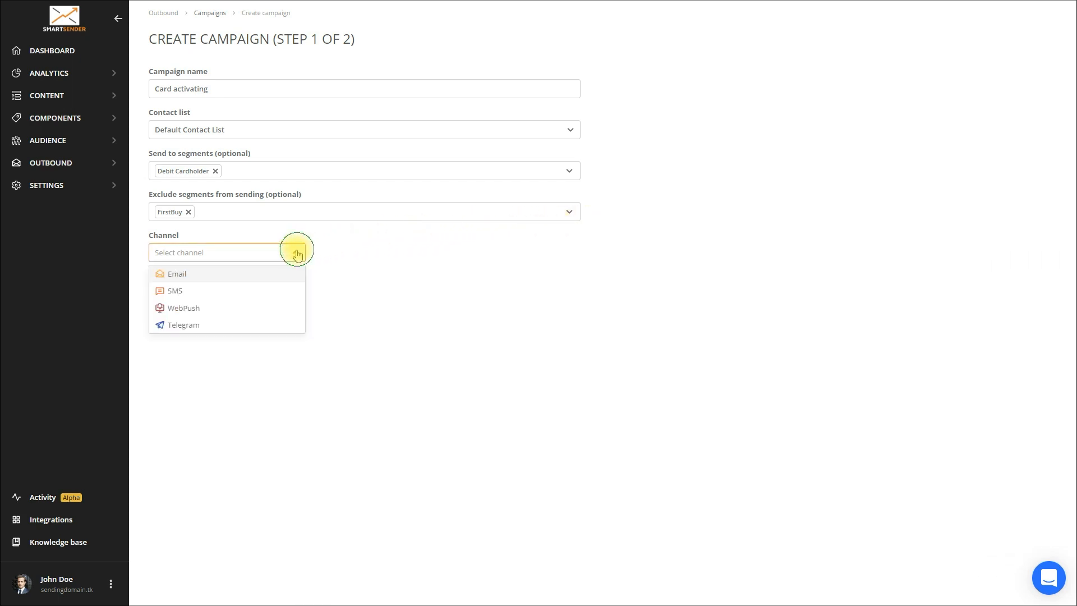
left_click(285, 307)
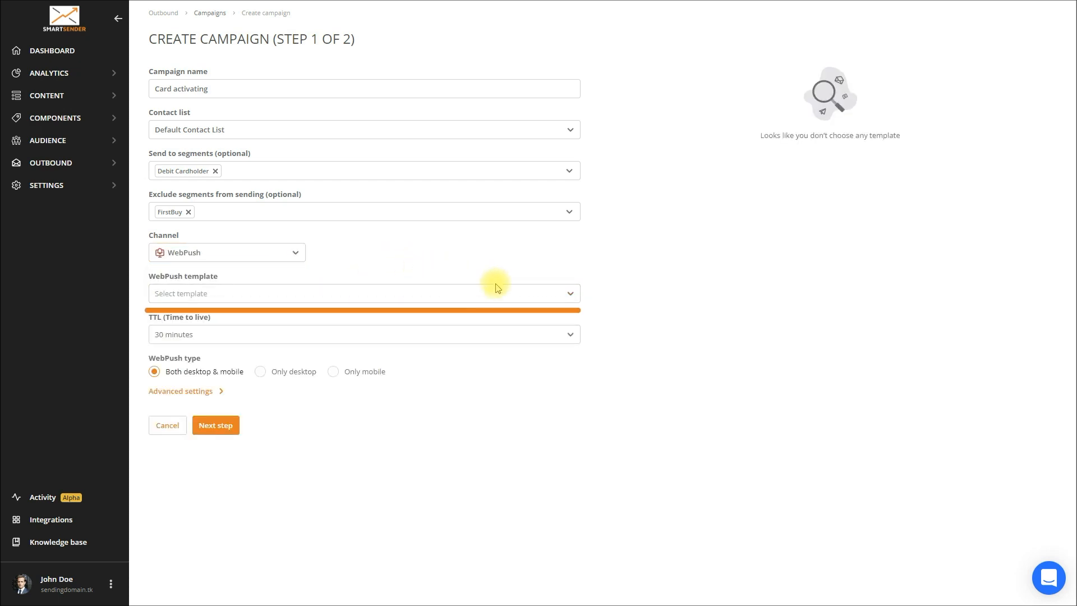
left_click(566, 296)
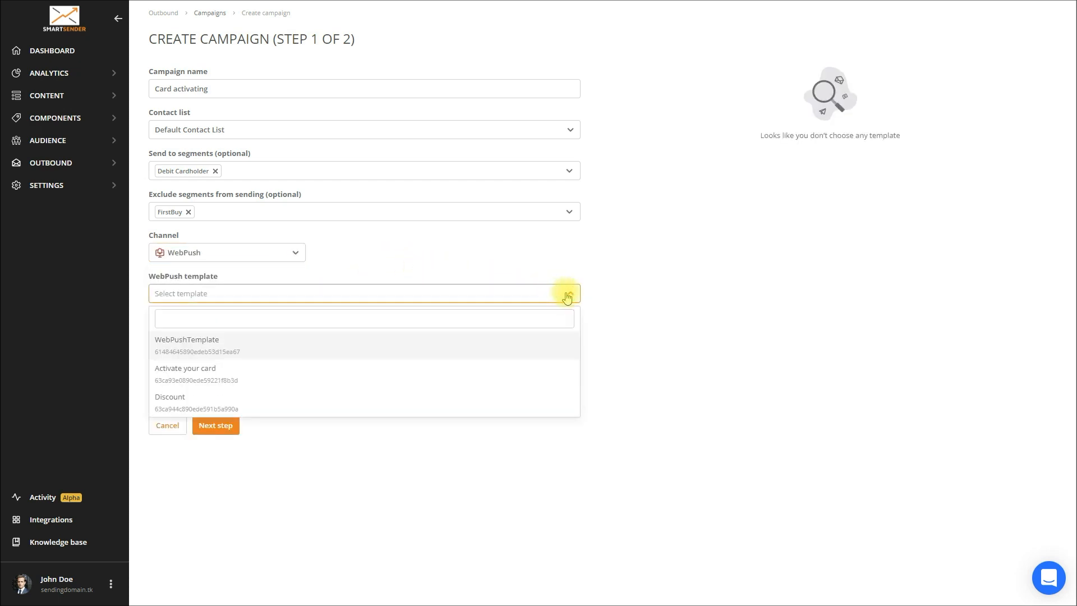
left_click(527, 368)
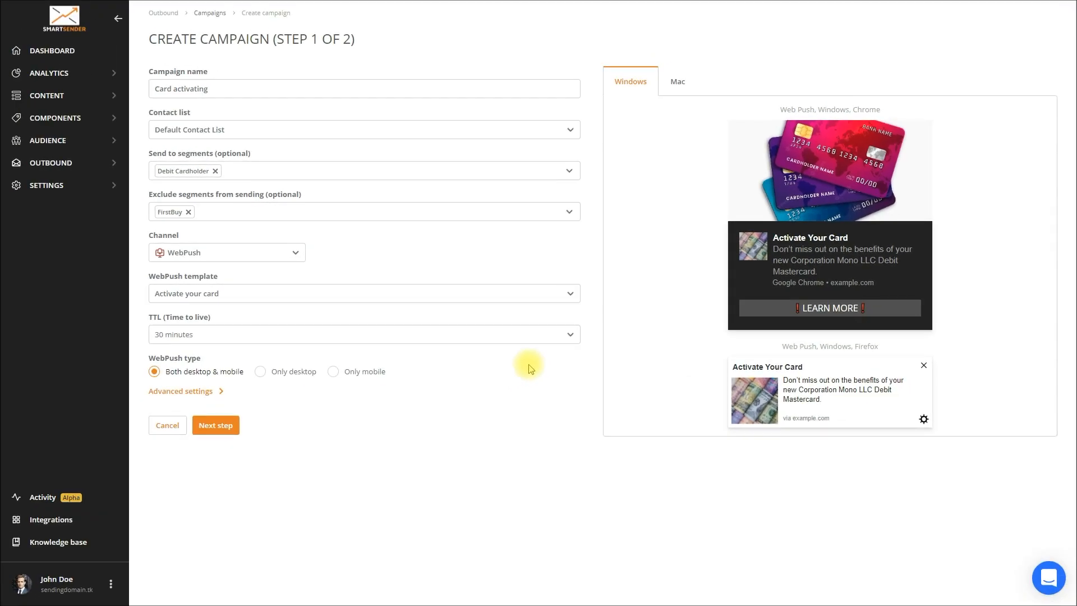
left_click(675, 85)
left_click(634, 87)
Step: Set the time to live to 1 day and the WebPush type to both desktop and mobile
left_click(534, 335)
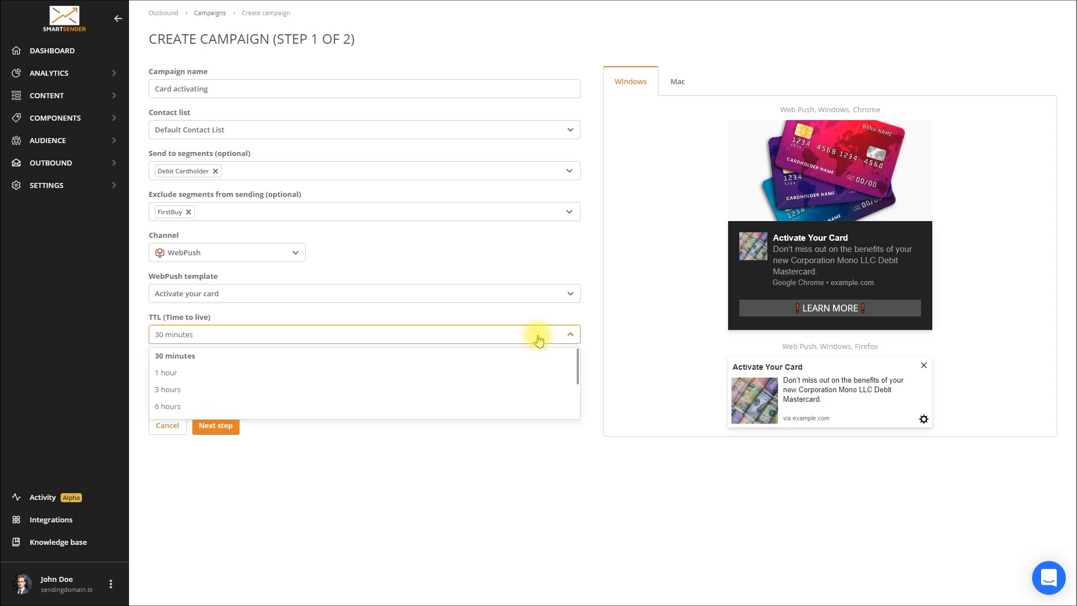
scroll(541, 367, "down", 2)
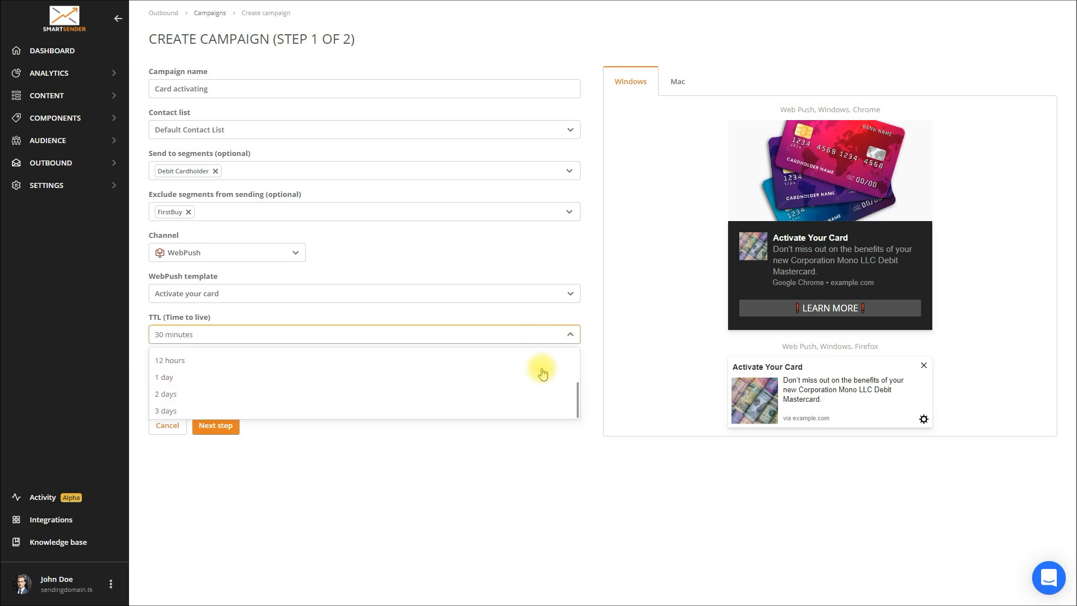
left_click(542, 375)
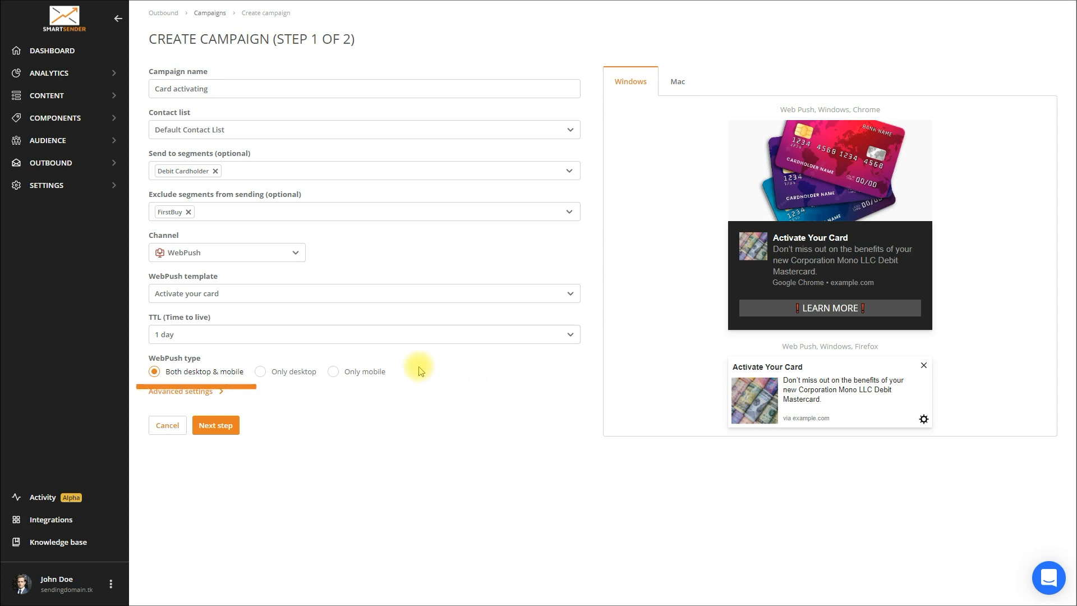
left_click(263, 371)
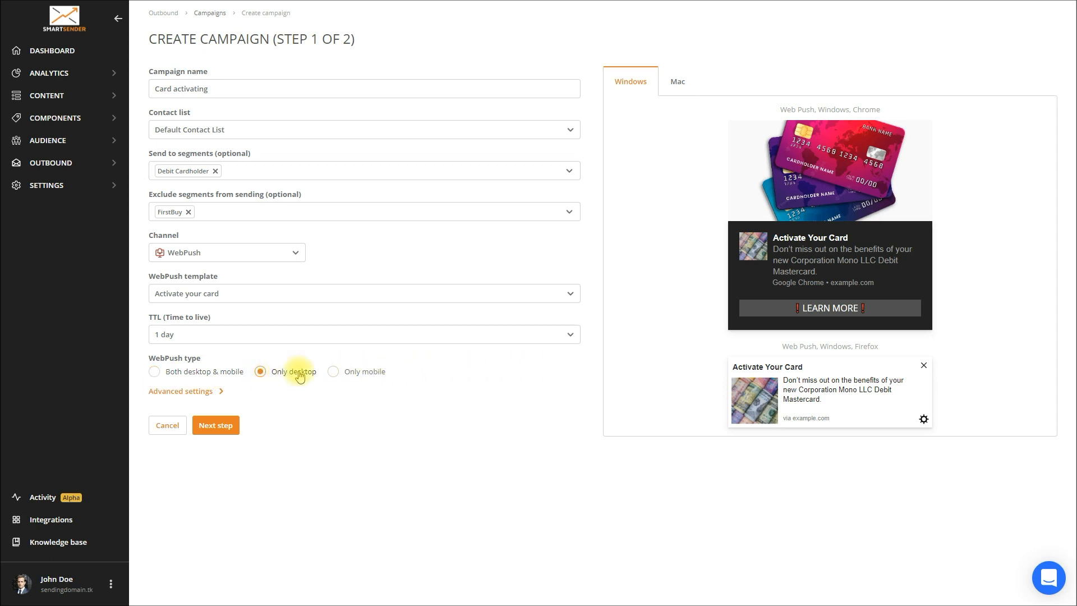
left_click(333, 371)
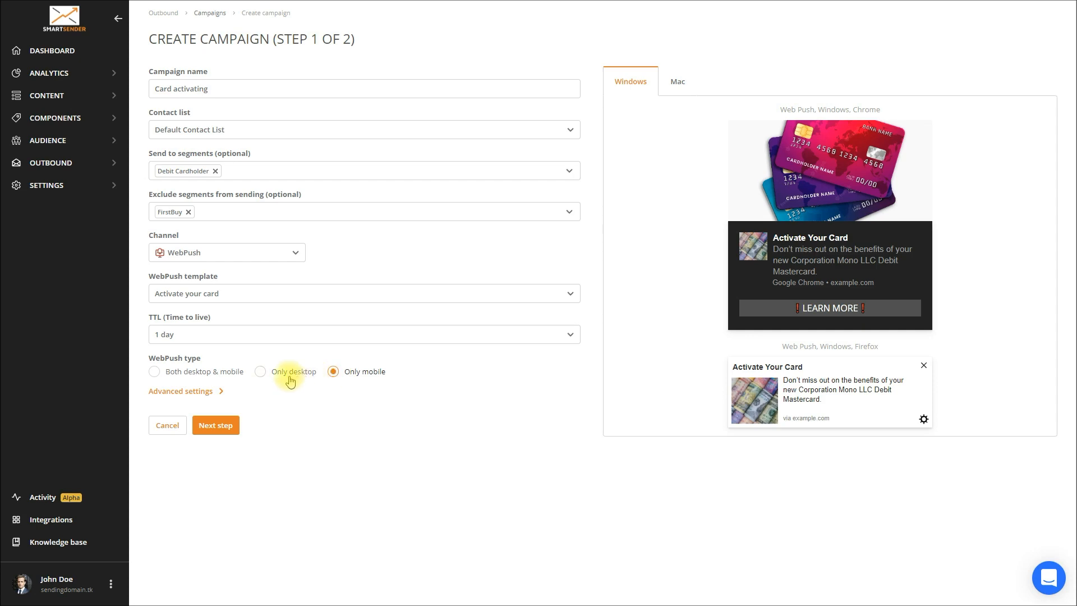
left_click(154, 371)
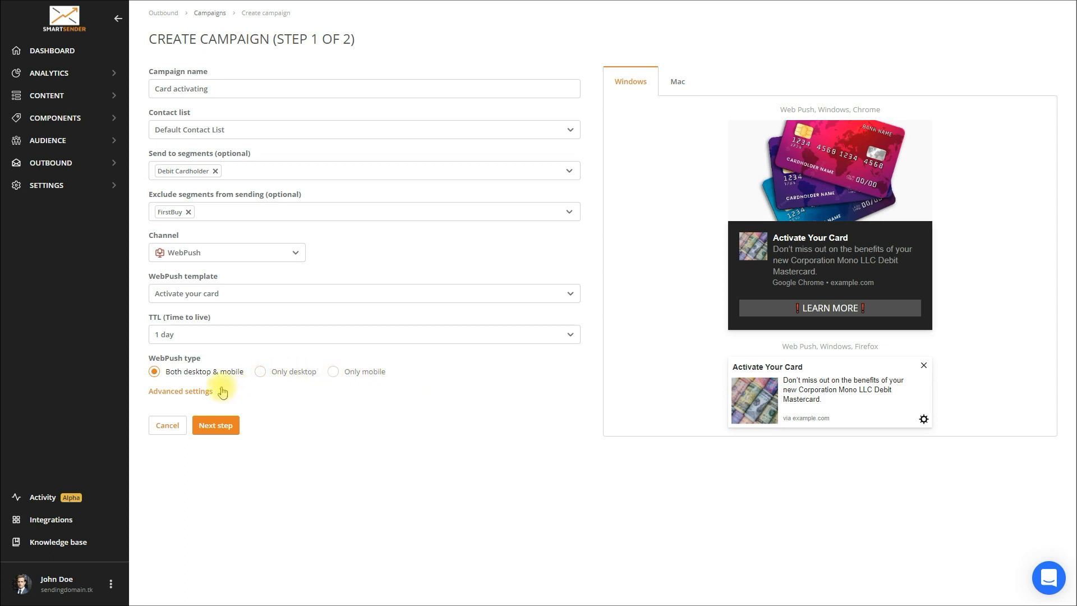
Step: Add the tags tag1 and tag2 in the campaign's advanced settings
left_click(223, 392)
left_click(286, 418)
left_click(284, 446)
left_click(288, 434)
left_click(291, 465)
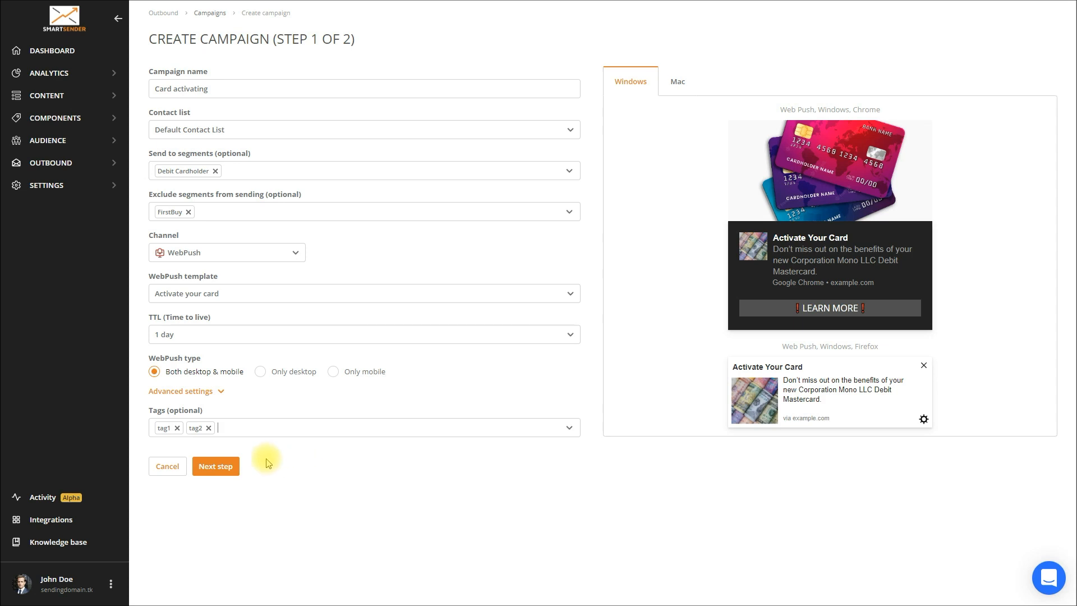
Step: Continue to the launch settings, launch the campaign with the Manual type and start it from the campaign list
left_click(224, 469)
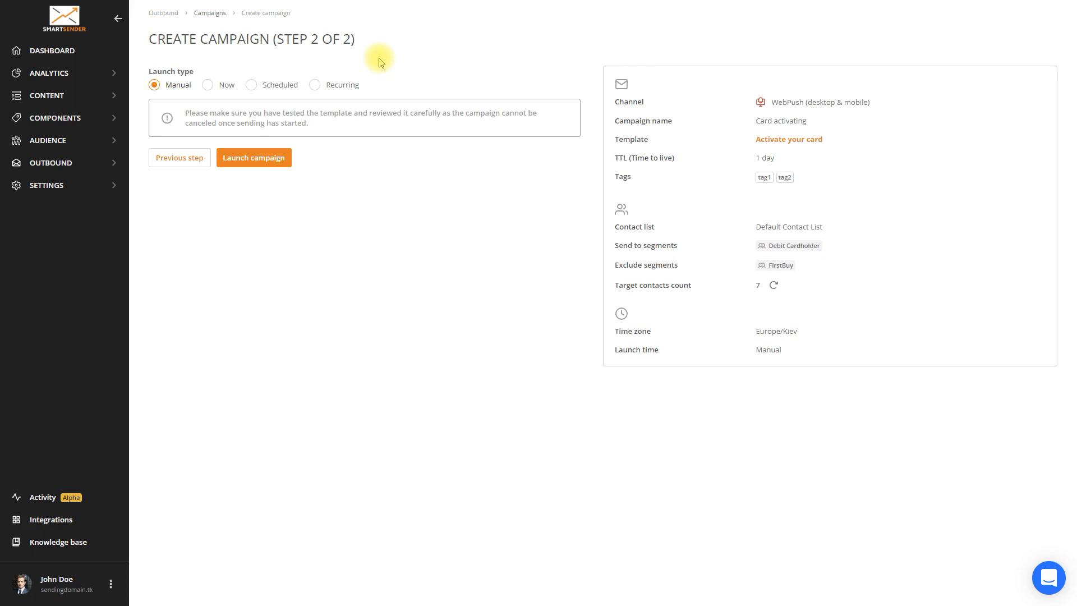
left_click(278, 159)
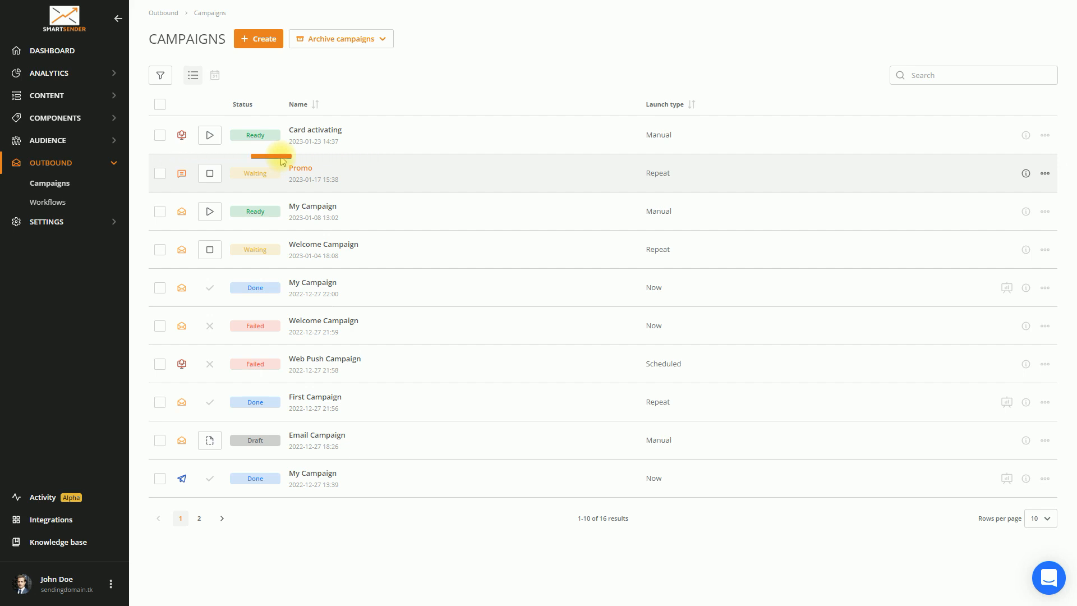
left_click(210, 136)
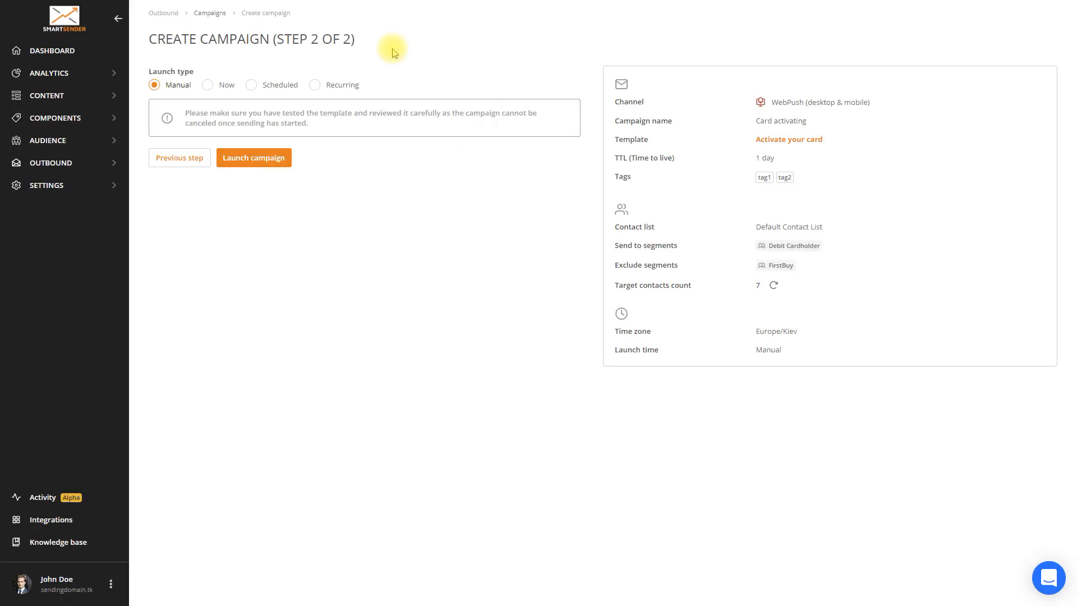
Step: Set the campaign's launch type to Now and launch it
left_click(208, 85)
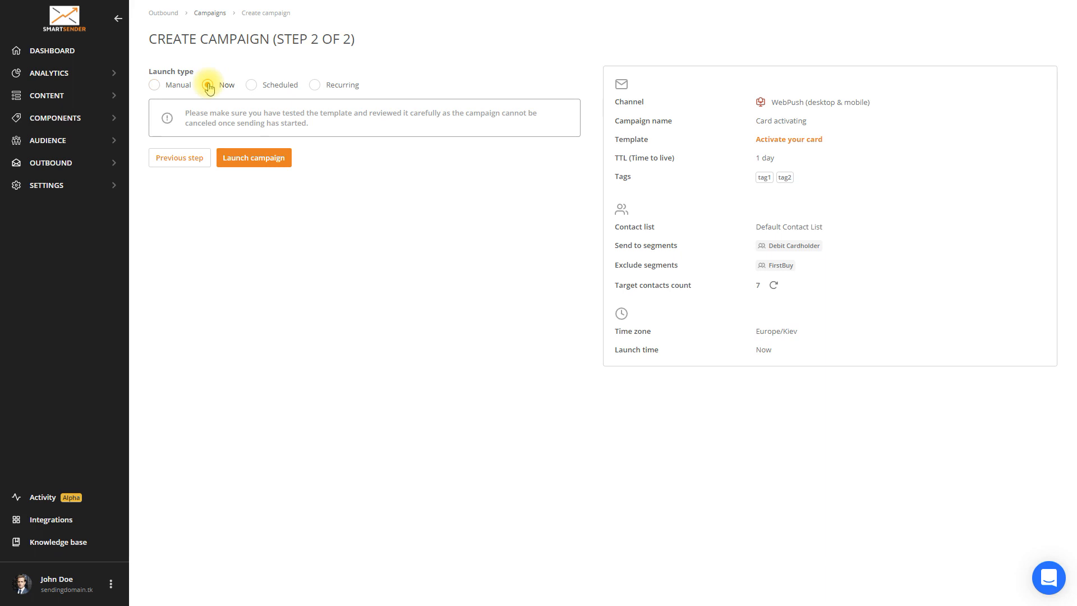
left_click(284, 160)
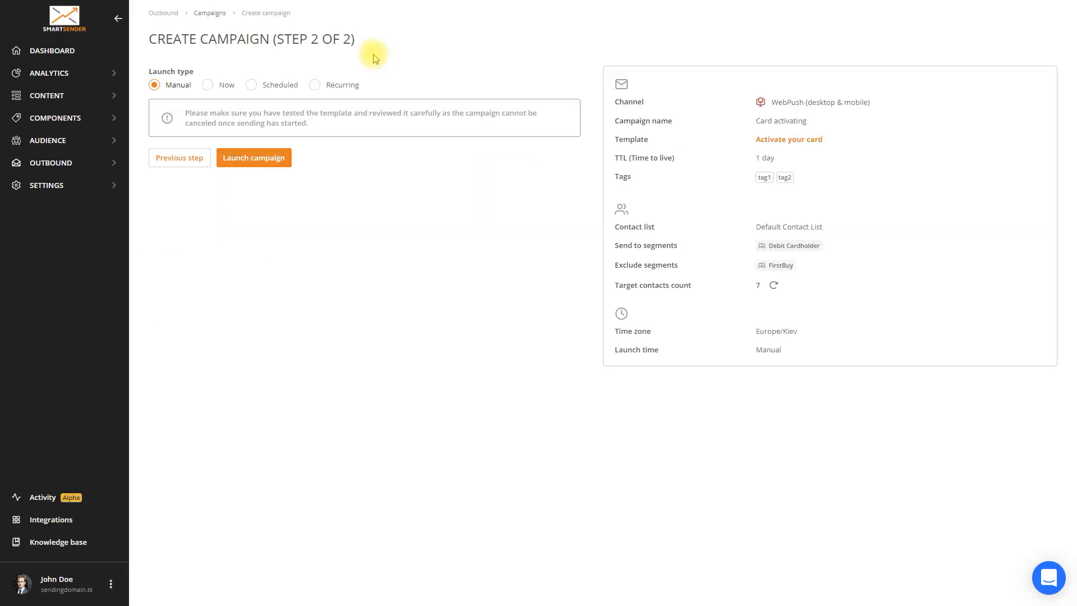
Step: Schedule the campaign for 2023-01-28 at 15:30 and launch it
left_click(252, 86)
left_click(197, 141)
left_click(257, 256)
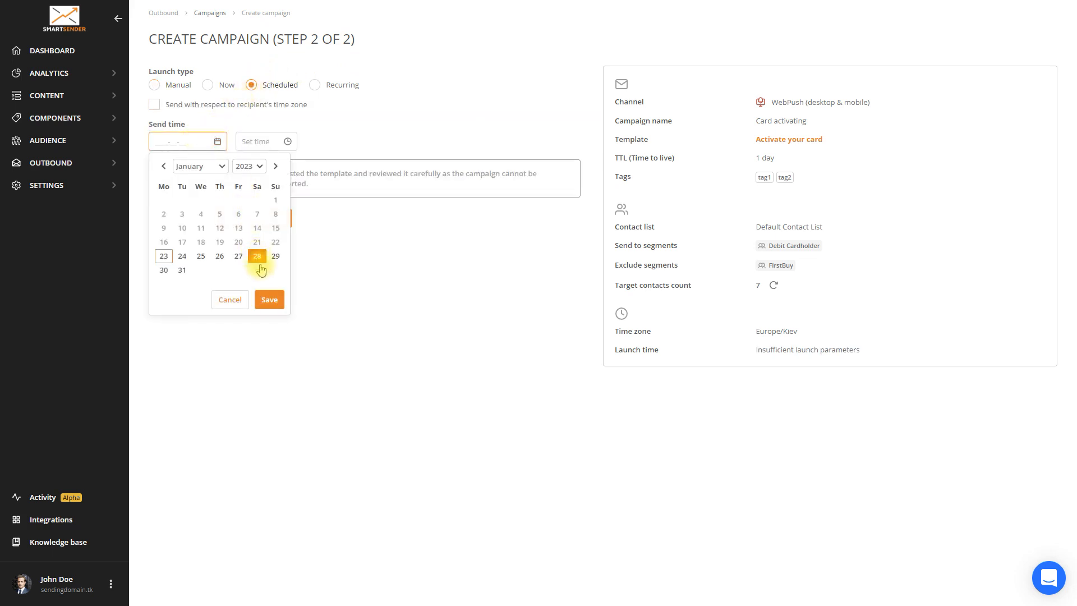
left_click(269, 299)
left_click(263, 143)
scroll(264, 235, "down", 5)
left_click(259, 240)
left_click(271, 219)
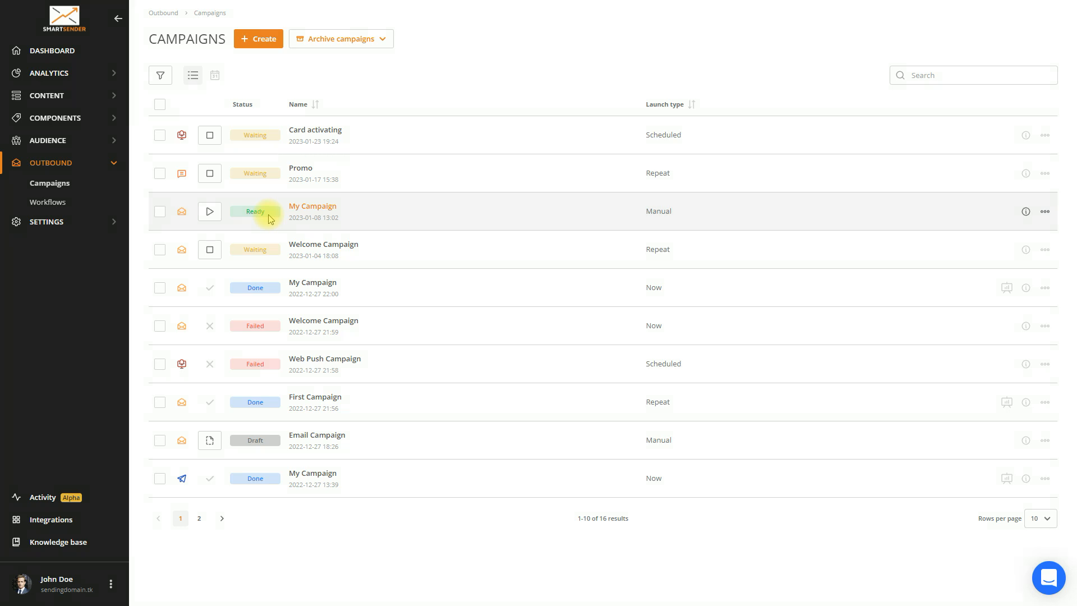
Step: Open the scheduled "Card activating" campaign and enable sending with respect to the recipient's time zone
left_click(310, 131)
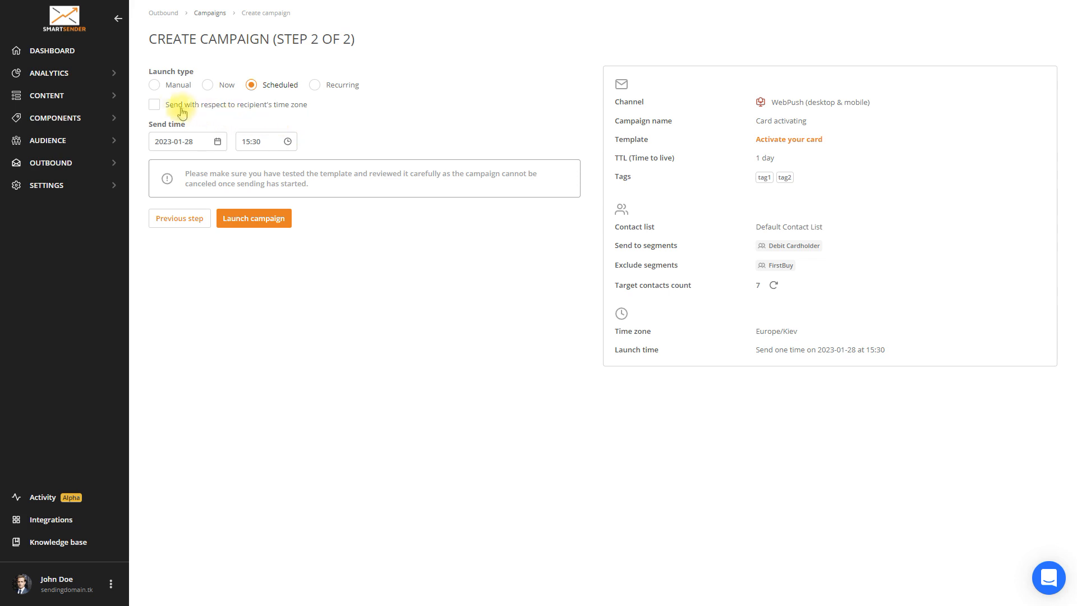
left_click(155, 105)
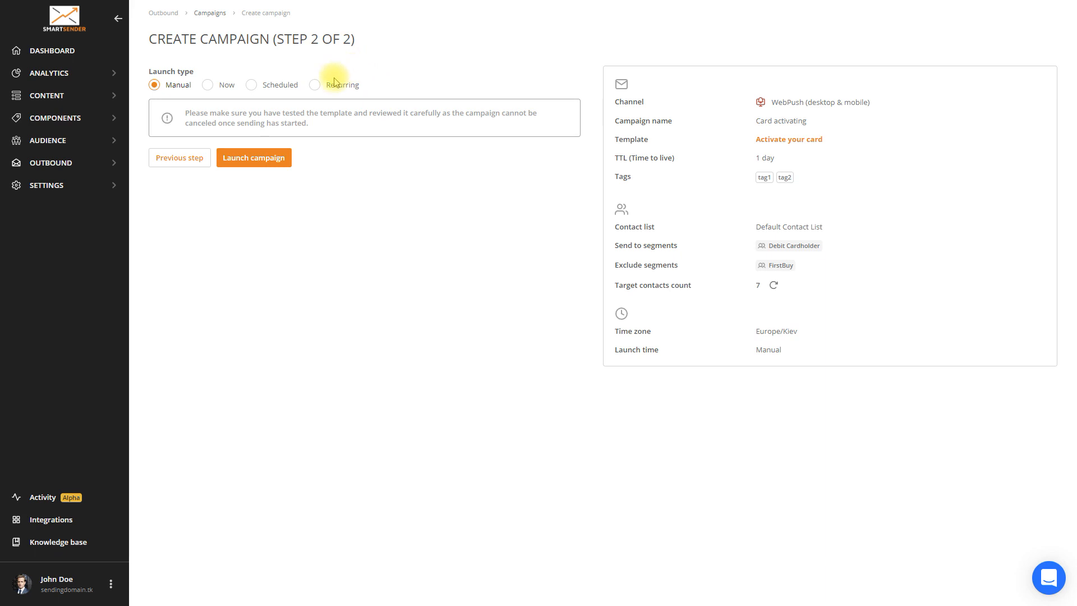
Step: Make the campaign recurring in the recipient's time zone with a start date of 2023-01-28
left_click(315, 85)
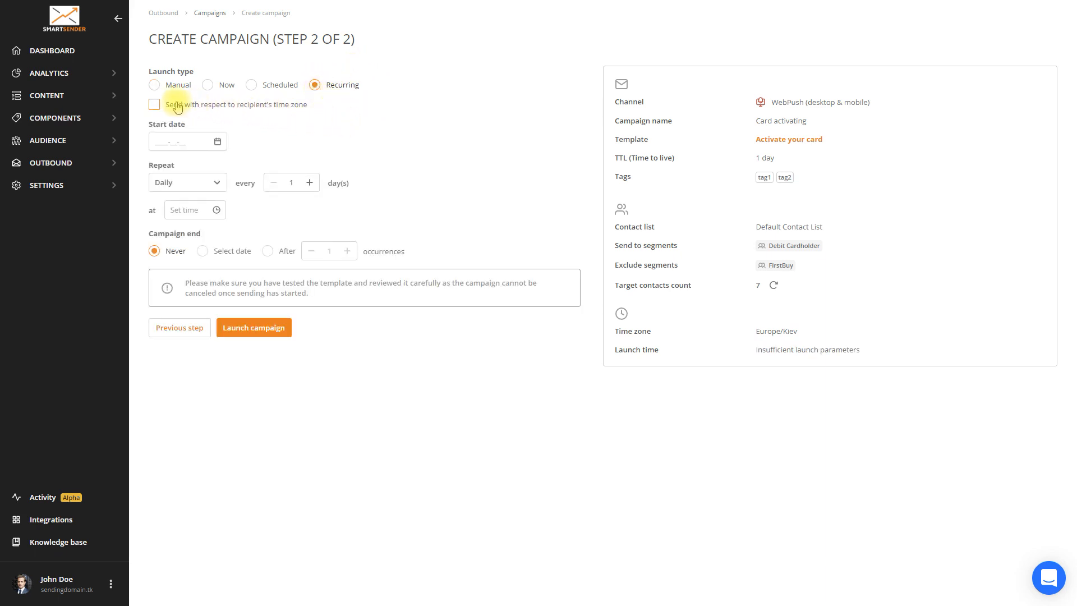
left_click(154, 105)
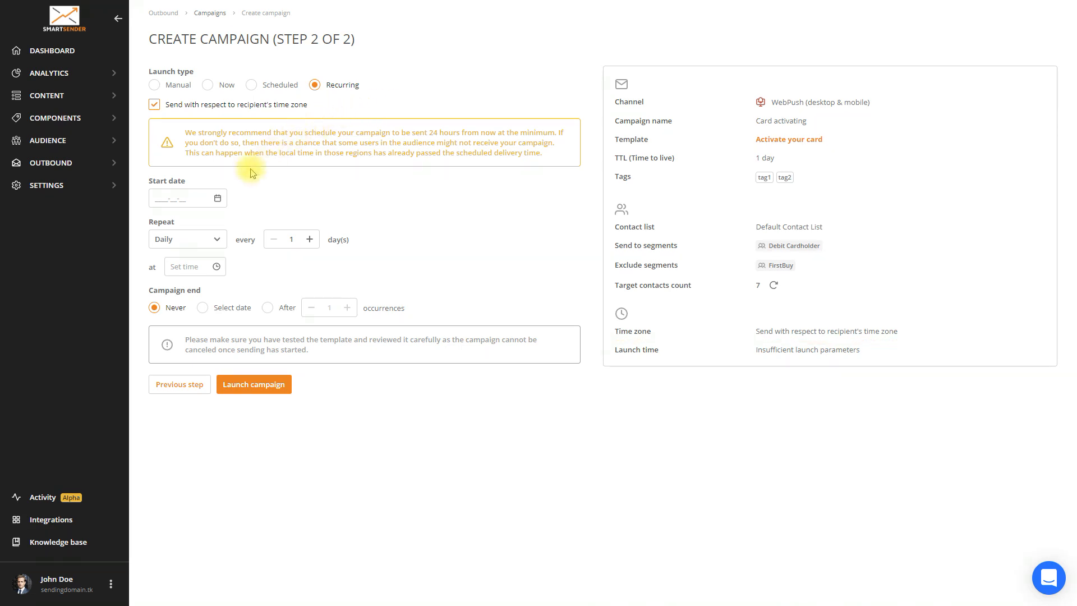
left_click(200, 199)
left_click(257, 312)
left_click(270, 357)
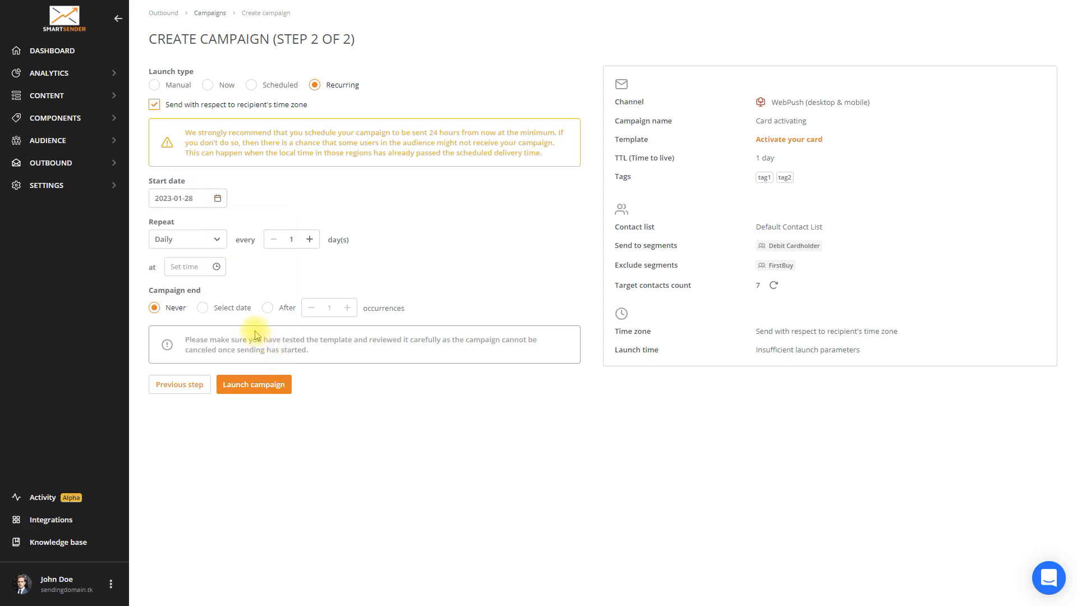
Step: Set the recurring campaign's daily send time to 10:30
left_click(201, 274)
scroll(202, 330, "down", 5)
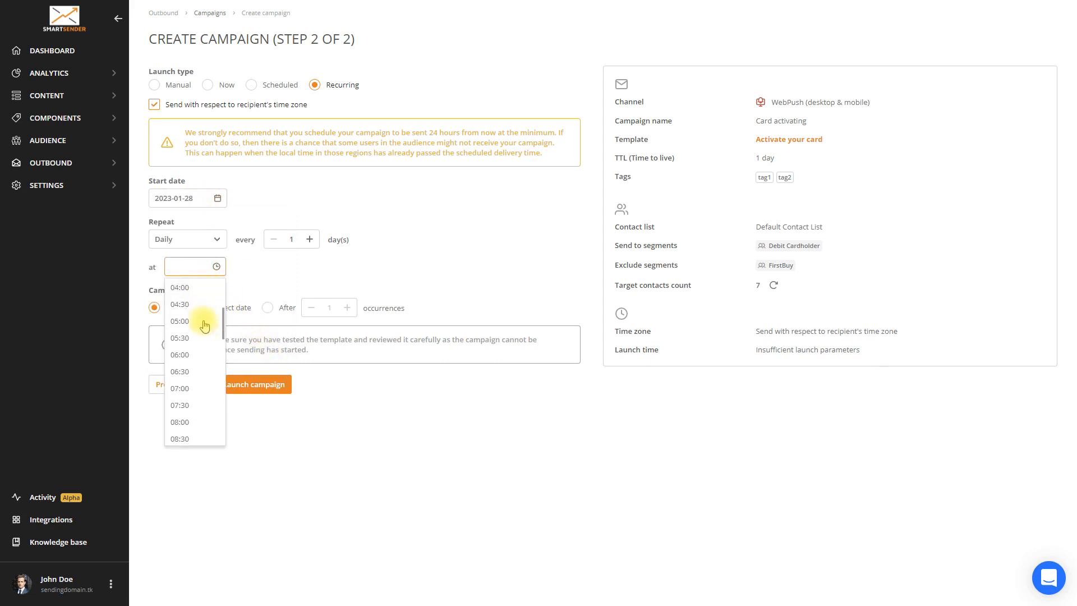
left_click(194, 364)
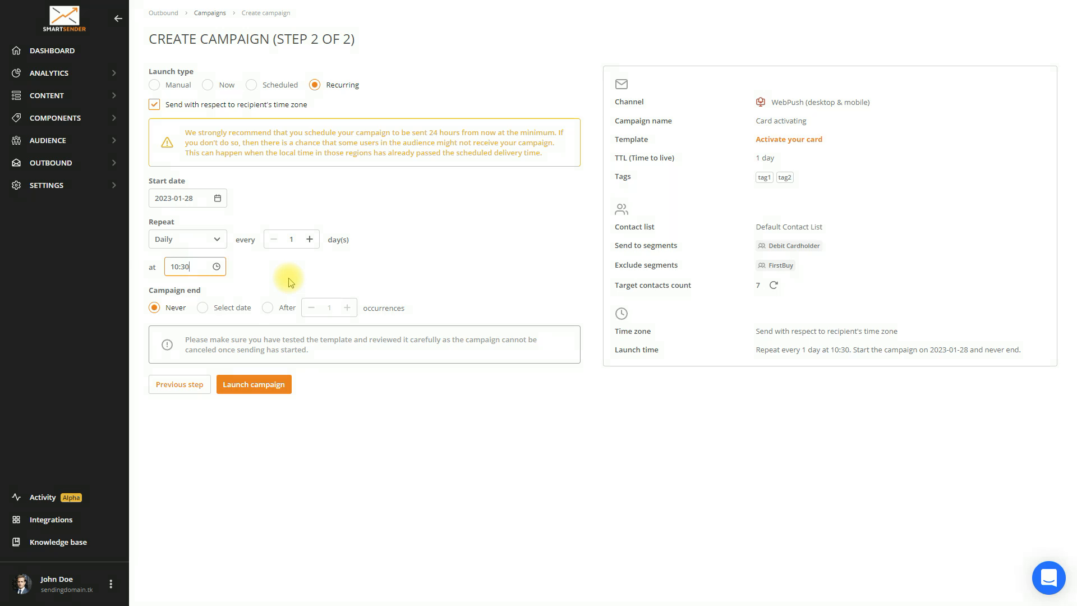
Step: Set the recurring campaign to repeat daily at an interval of every 6 days
left_click(219, 240)
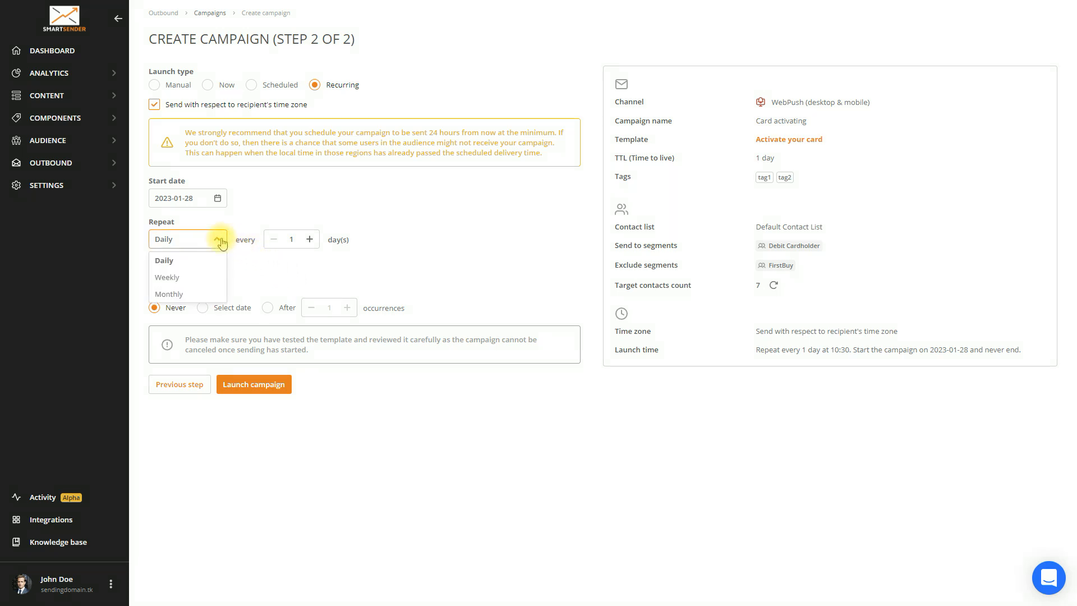
left_click(221, 241)
left_click(309, 240)
left_click(309, 239)
left_click(309, 239)
left_click(309, 240)
left_click(309, 239)
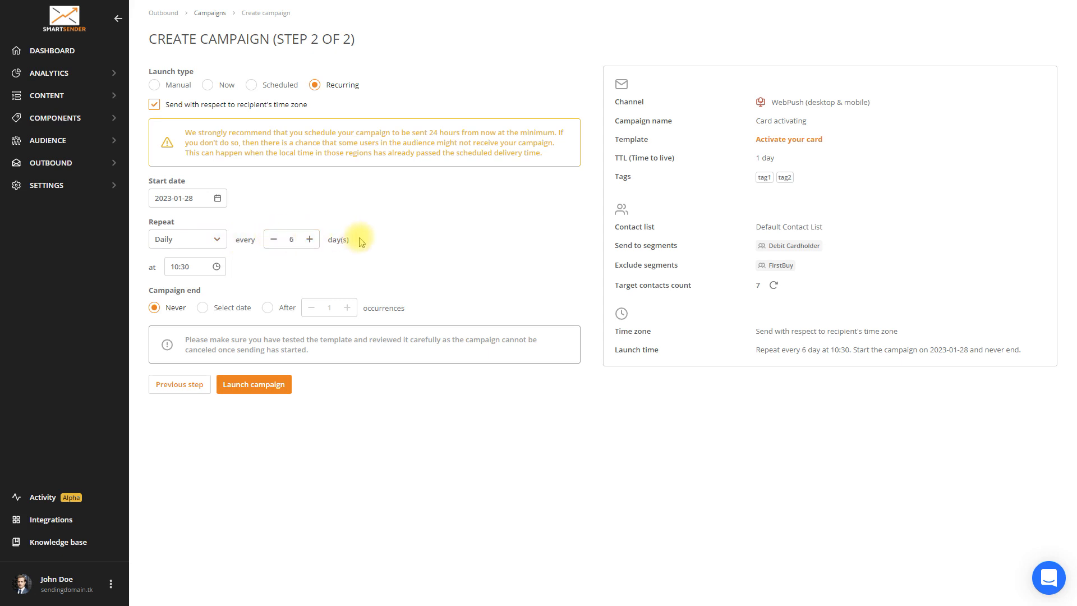
Step: Switch the recurrence to weekly and choose Tuesday, Wednesday and Thursday as the sending days
left_click(220, 241)
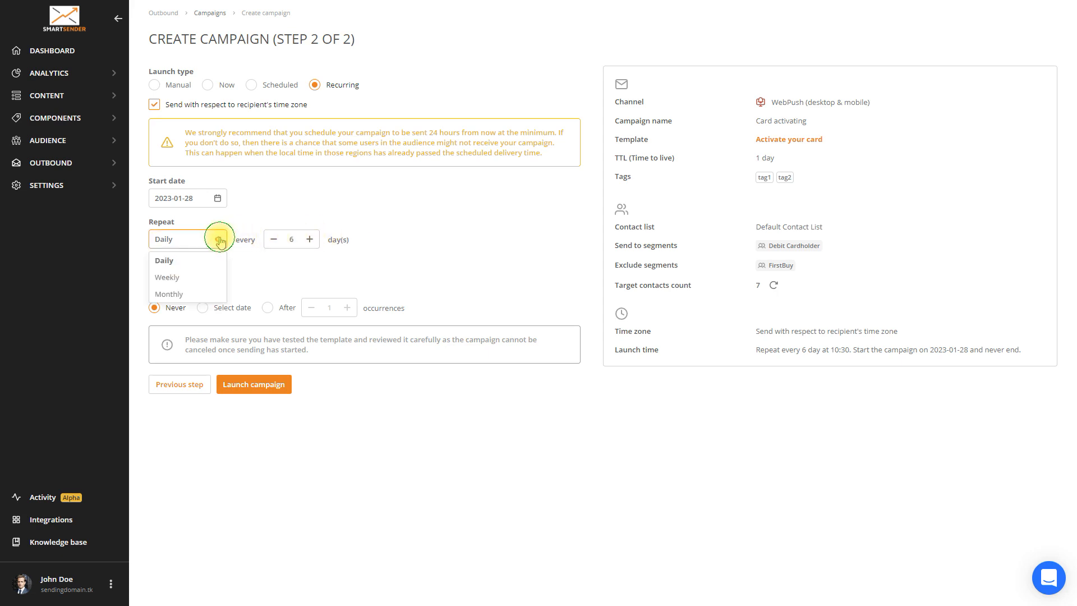
left_click(210, 277)
left_click(207, 271)
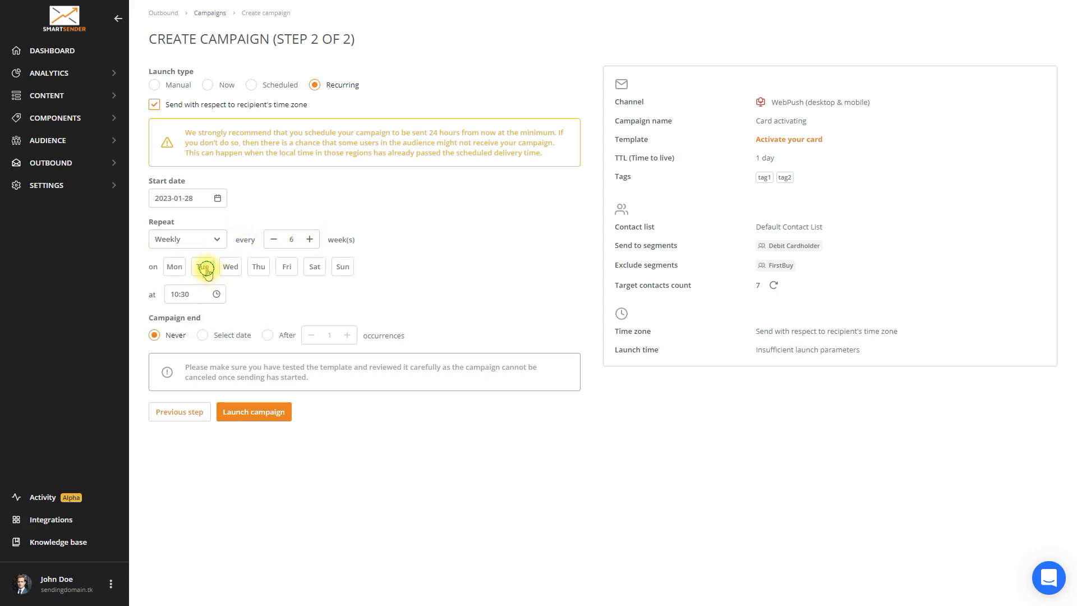
left_click(231, 268)
left_click(257, 267)
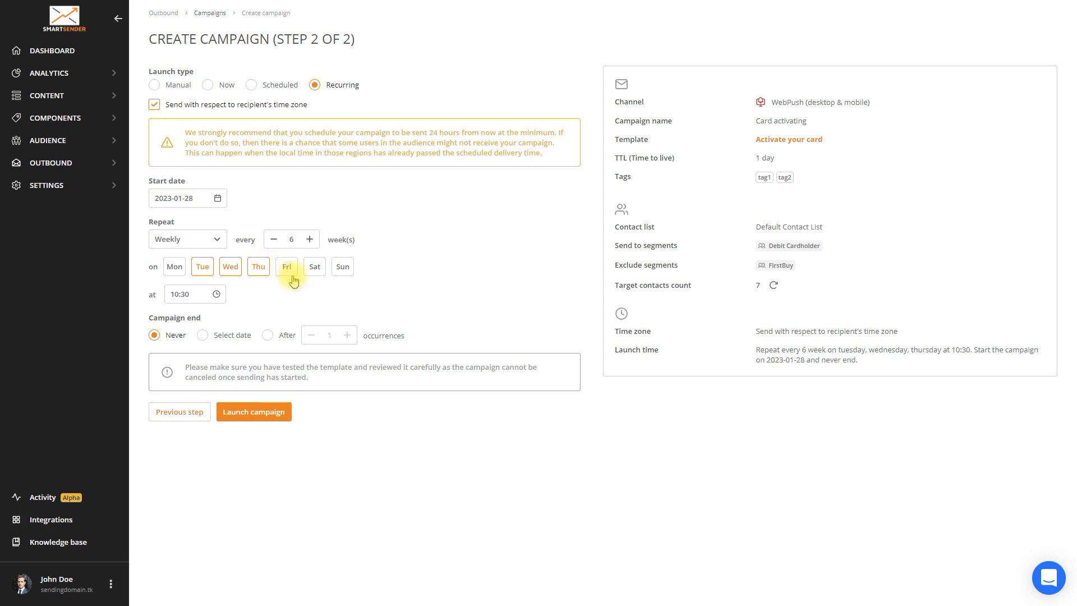
Step: Reduce the campaign's weekly repeat interval to every 2 weeks
left_click(274, 239)
left_click(274, 240)
left_click(274, 240)
left_click(273, 240)
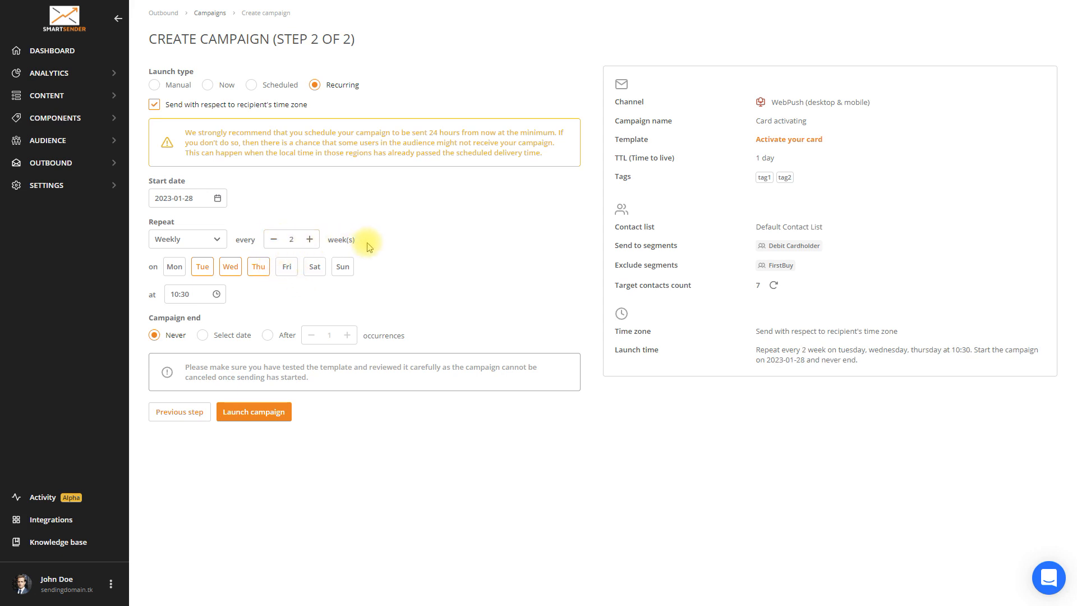
Step: Switch the recurrence to monthly and have the campaign sent on specific days
left_click(217, 239)
left_click(210, 295)
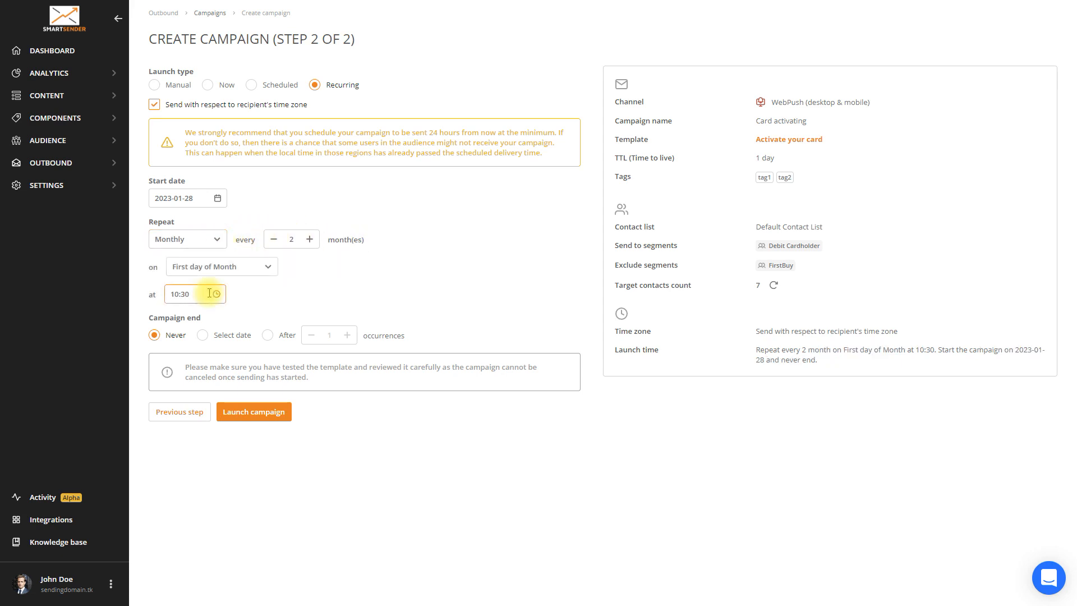
left_click(268, 266)
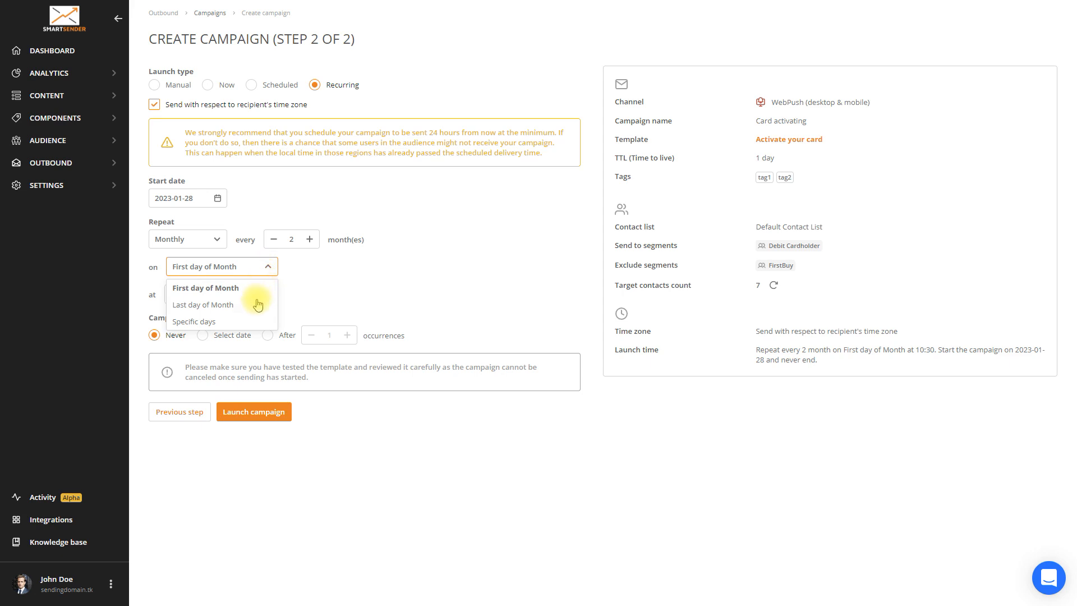
left_click(253, 323)
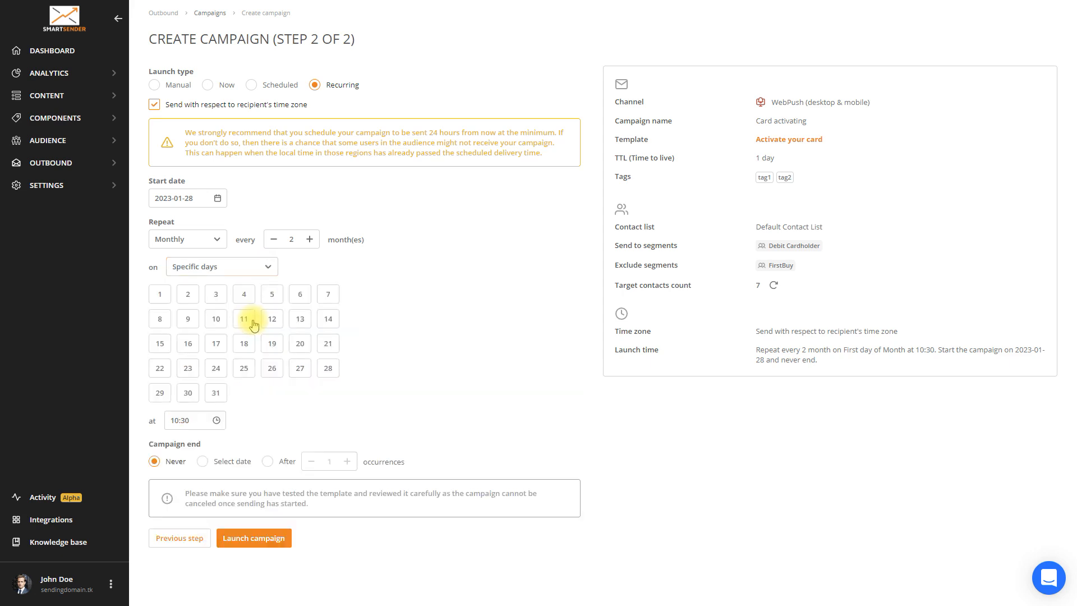
Step: Choose days 3, 4, 11, 12, 24, 25 and 26 of the month as sending days
left_click(216, 295)
left_click(243, 297)
left_click(244, 318)
left_click(272, 320)
left_click(217, 368)
left_click(243, 368)
left_click(269, 369)
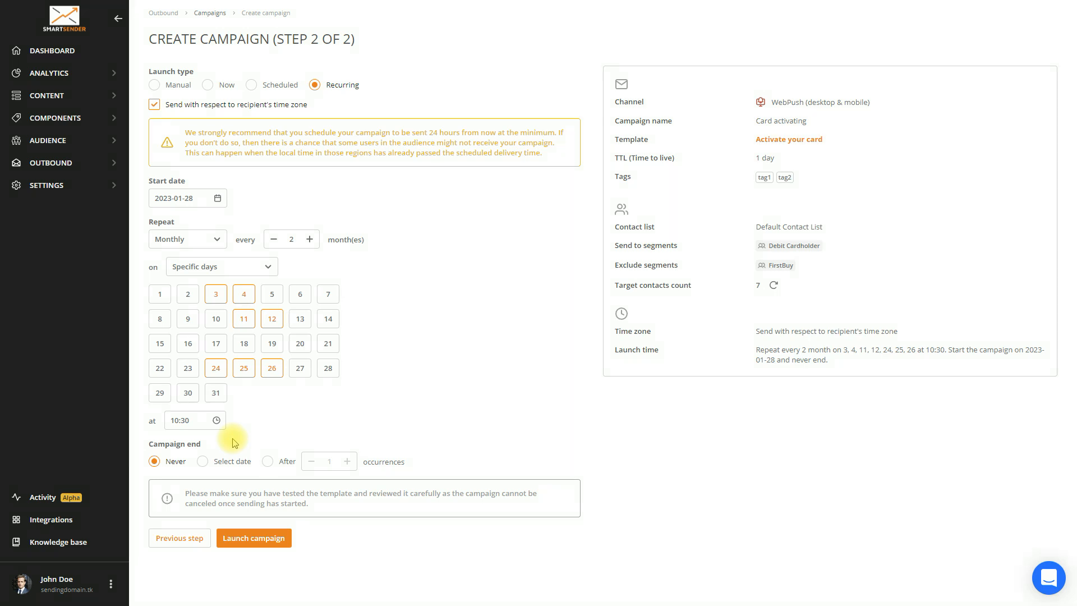
Step: Set the campaign to end on the selected date 2023-01-26
left_click(203, 461)
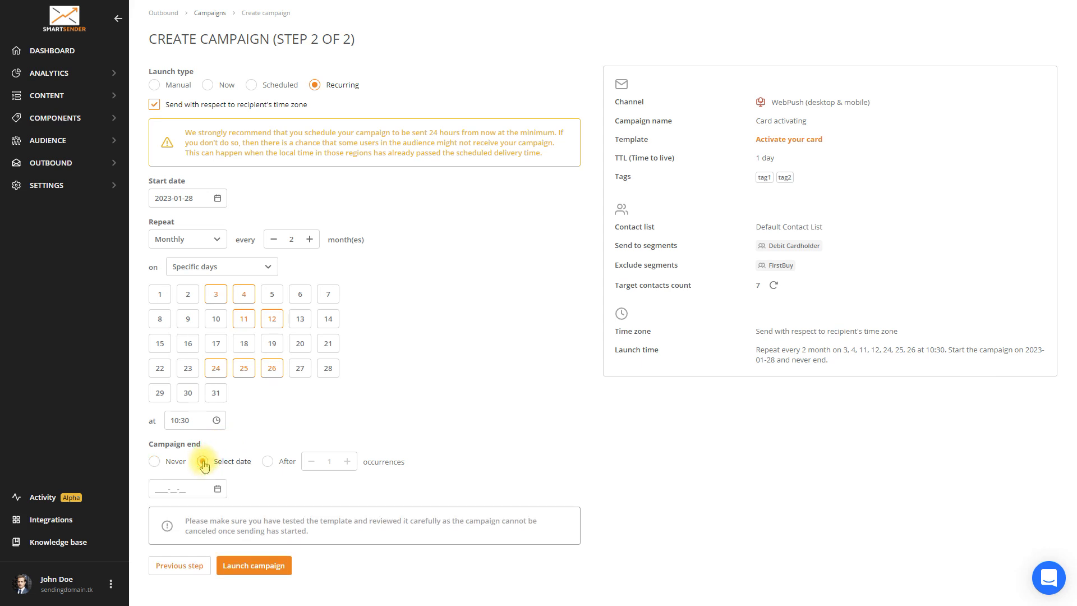
left_click(194, 486)
left_click(220, 419)
left_click(268, 460)
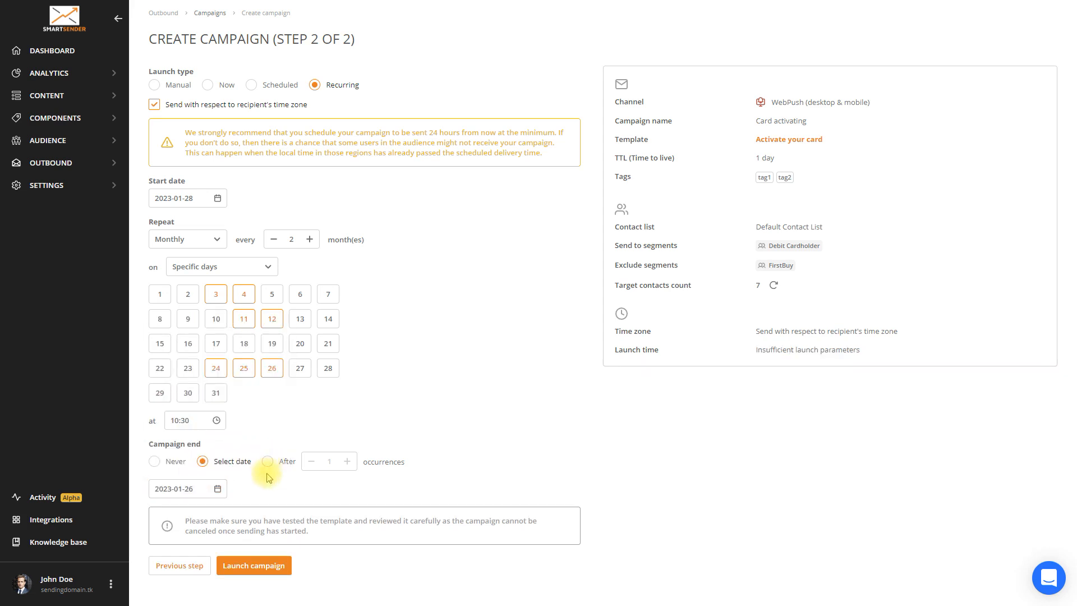
Step: Set the campaign to end after 4 occurrences and launch it
left_click(268, 462)
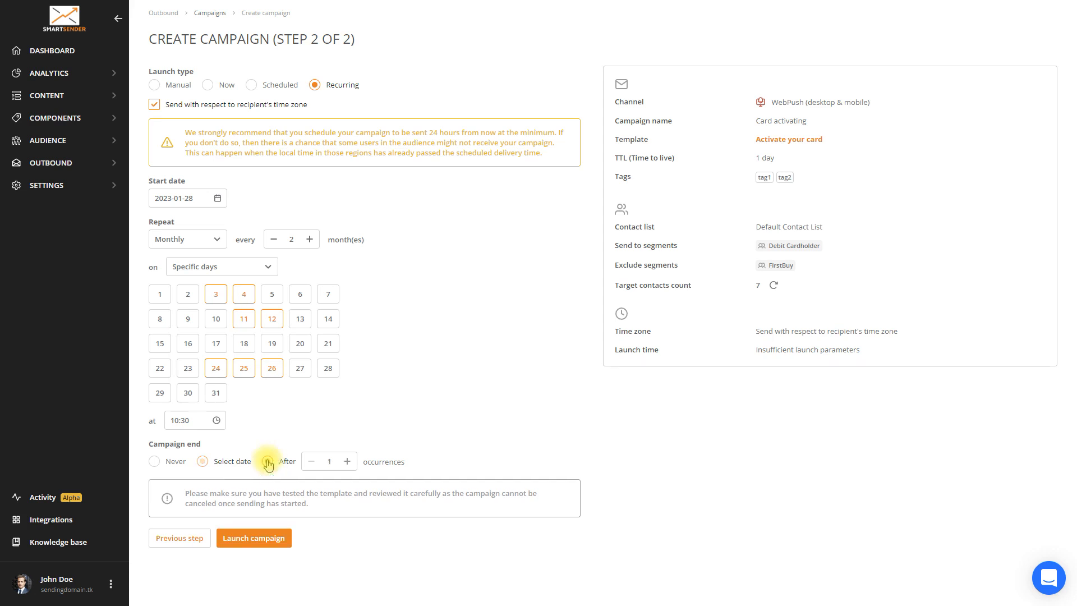
left_click(347, 461)
left_click(347, 461)
left_click(347, 461)
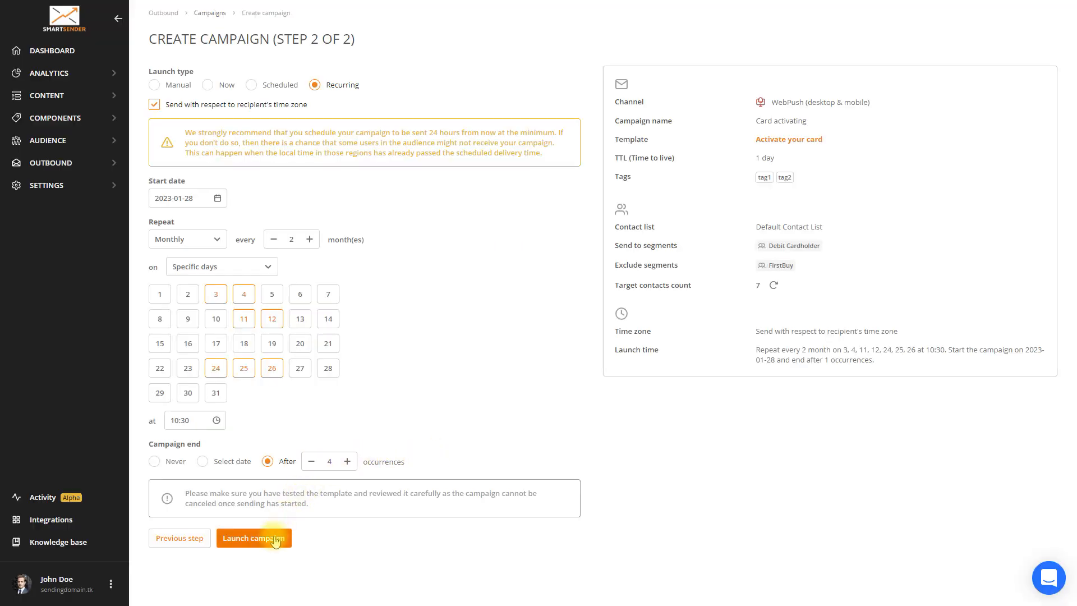
left_click(275, 539)
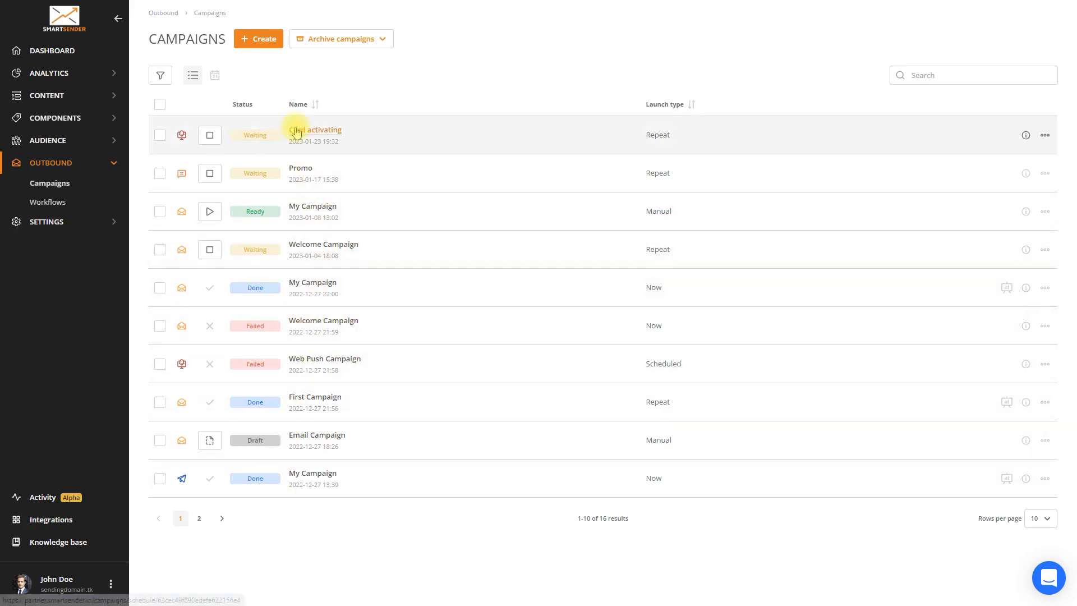
Step: Reopen the "Card activating" campaign and review its linked "Activate your card" web push template
left_click(296, 132)
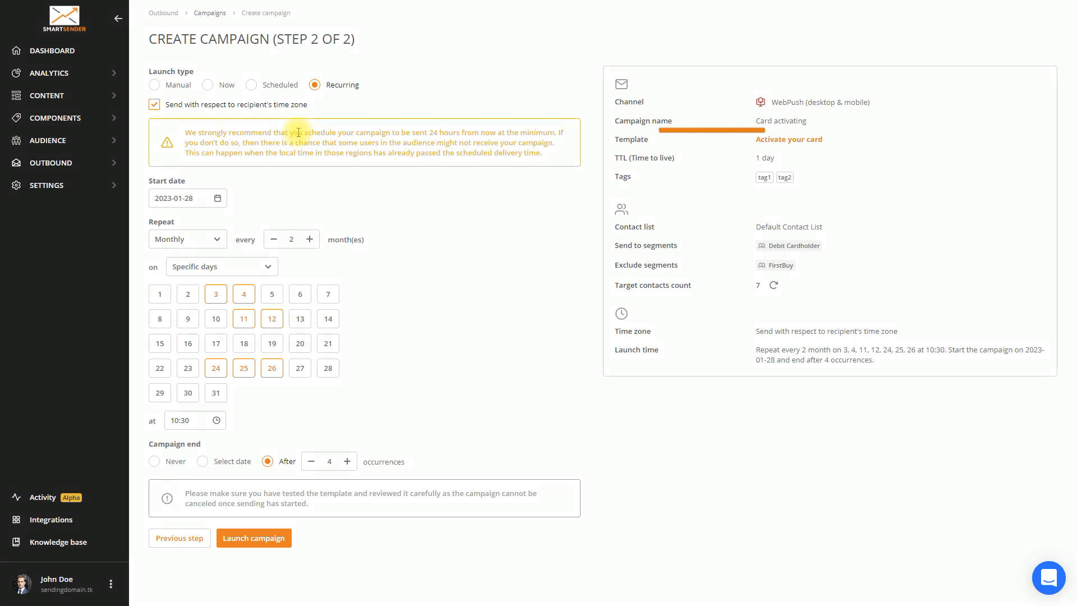
left_click(763, 140)
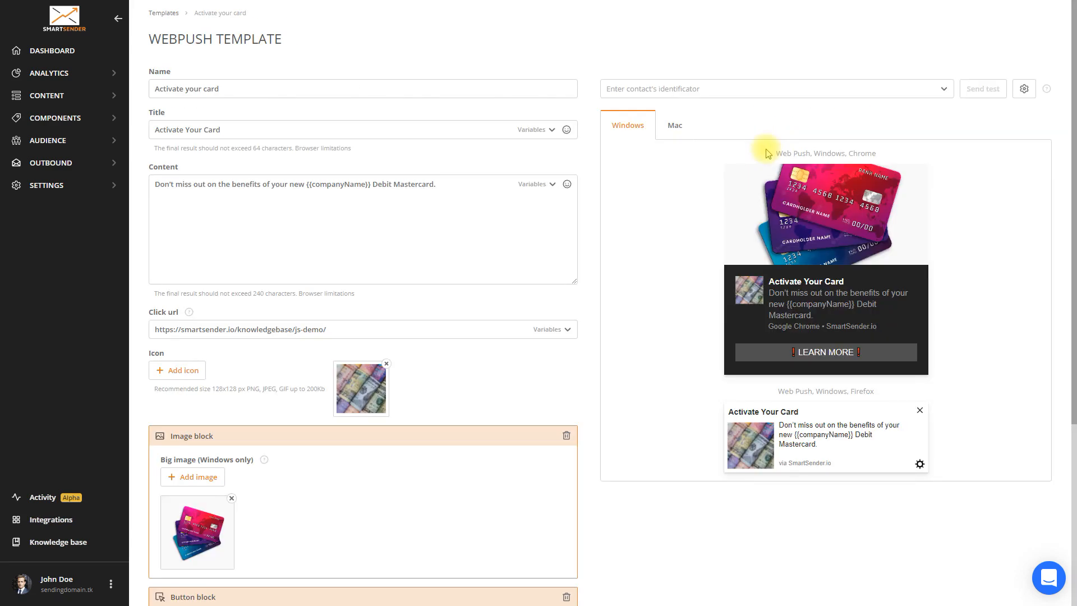
scroll(768, 153, "down", 5)
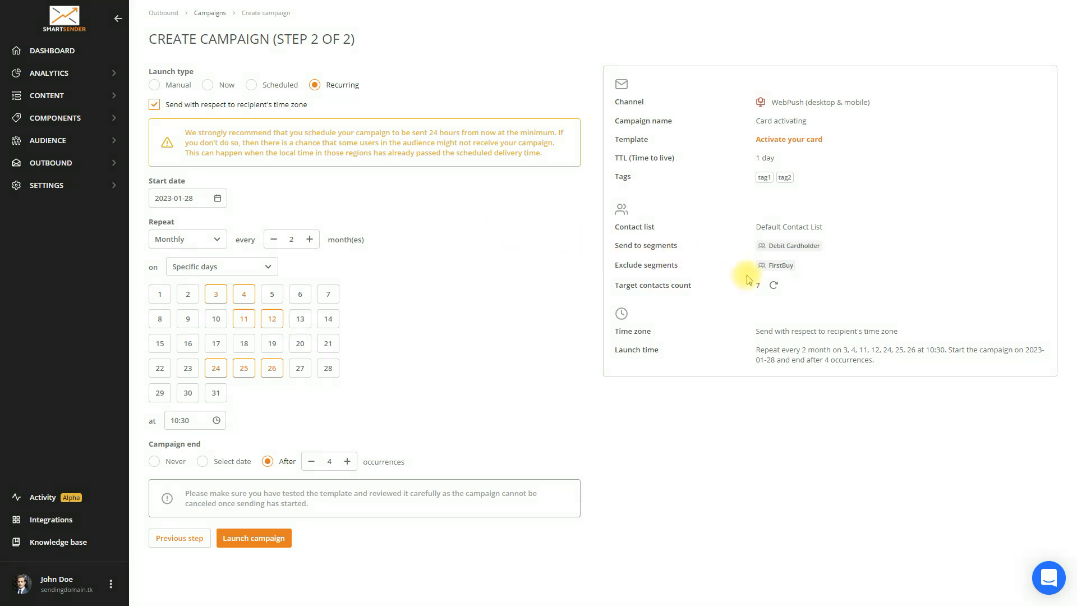
Step: Refresh the target contacts count in the "Card activating" campaign summary and launch the campaign
left_click(774, 285)
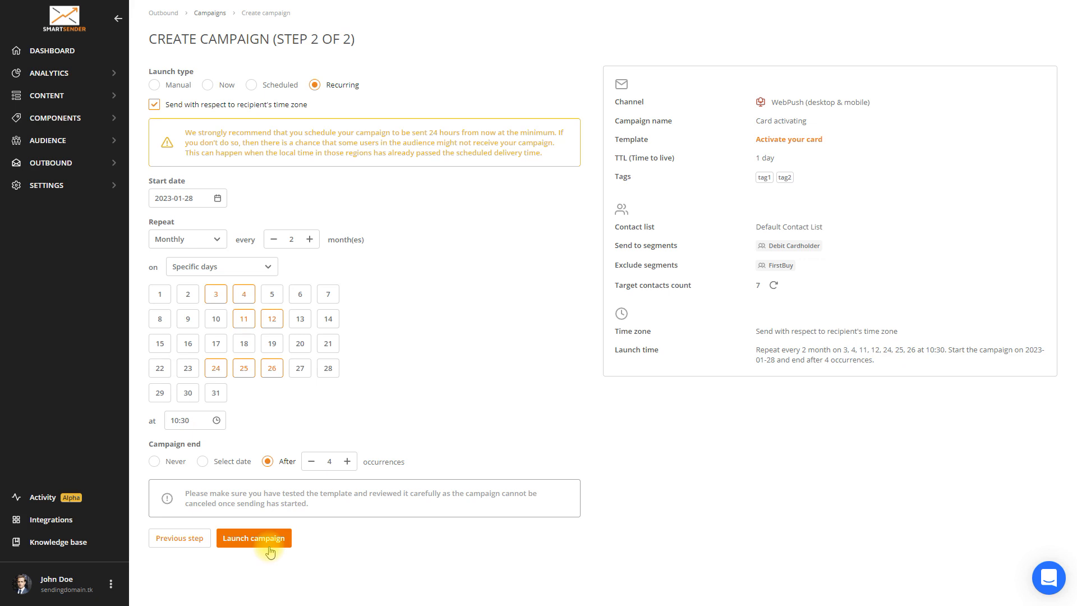
left_click(253, 538)
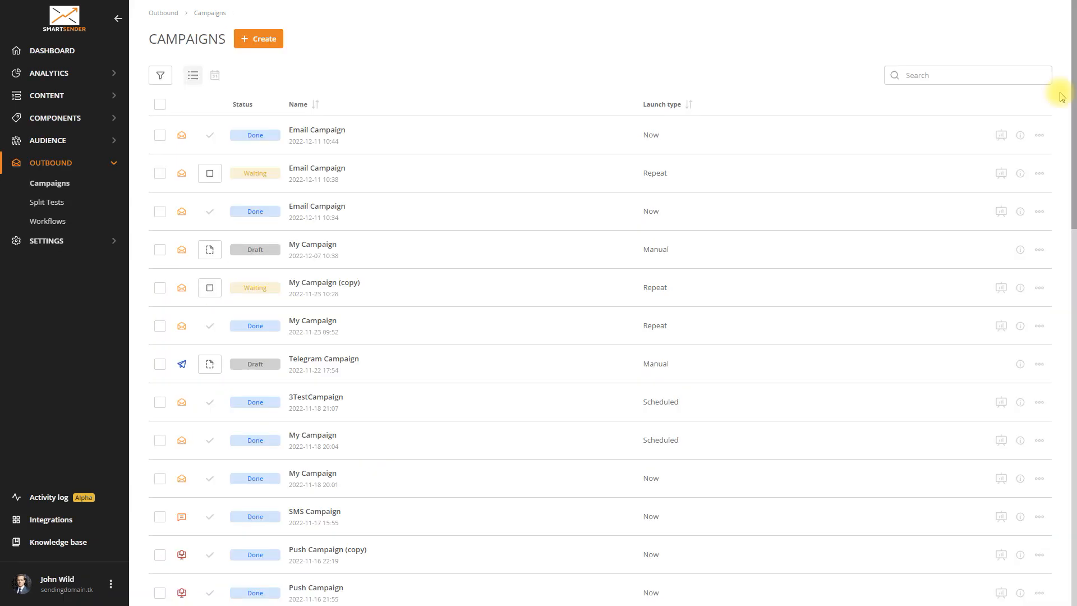
Step: Review the statuses and launch types of the campaigns through to the end of the campaigns list
scroll(1061, 96, "down", 3)
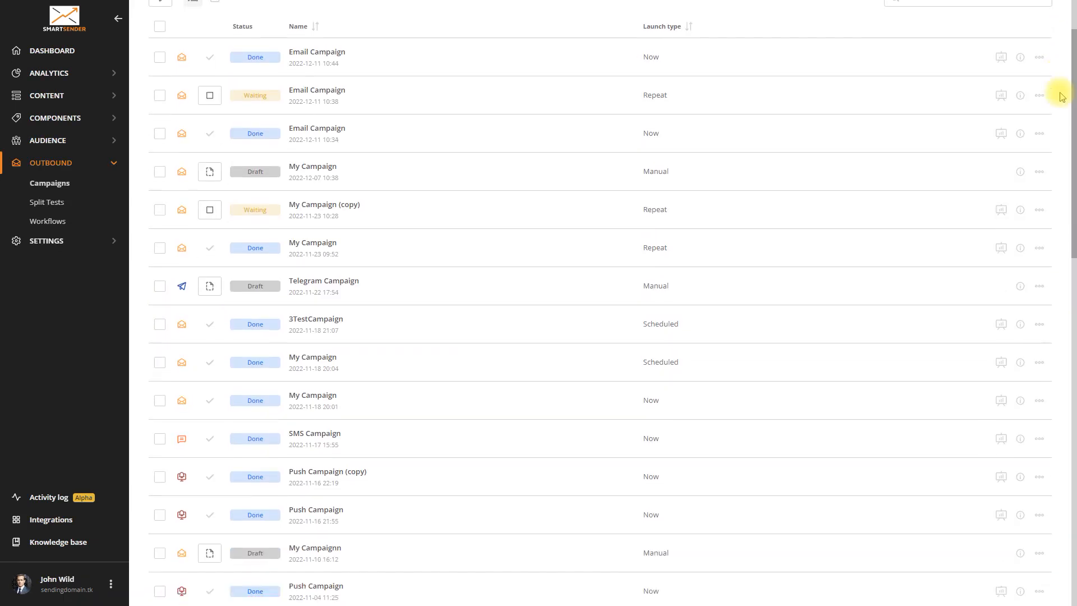
scroll(1061, 97, "down", 3)
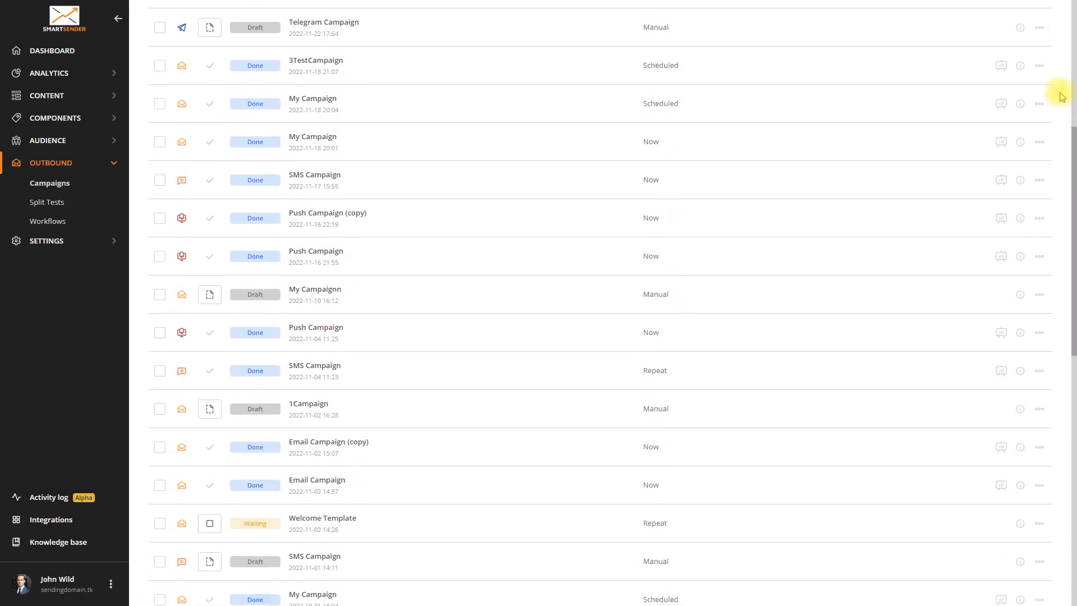
scroll(1061, 96, "down", 3)
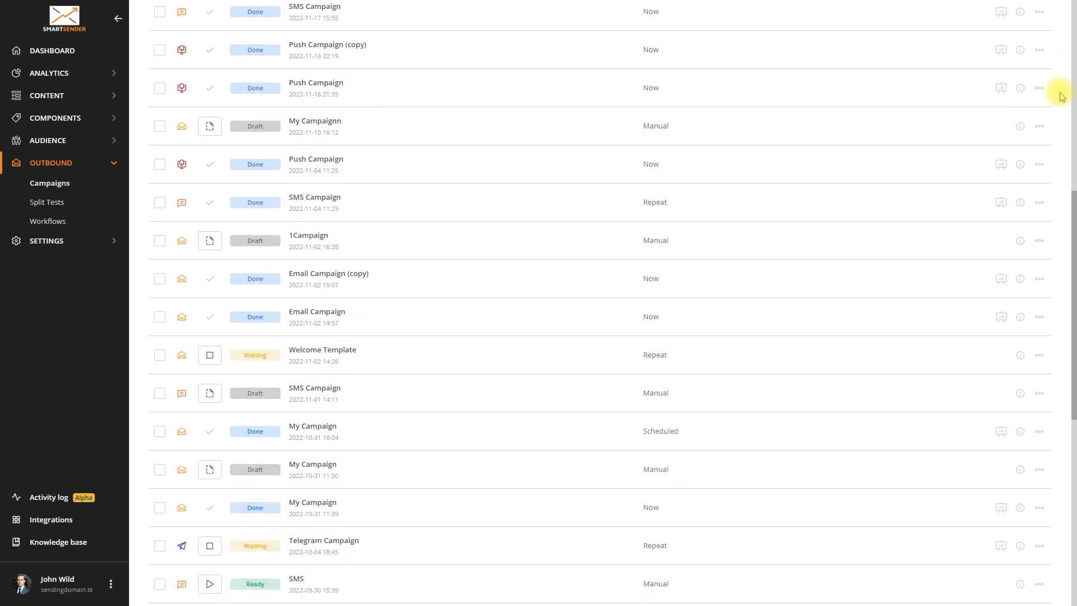
scroll(1062, 96, "down", 4)
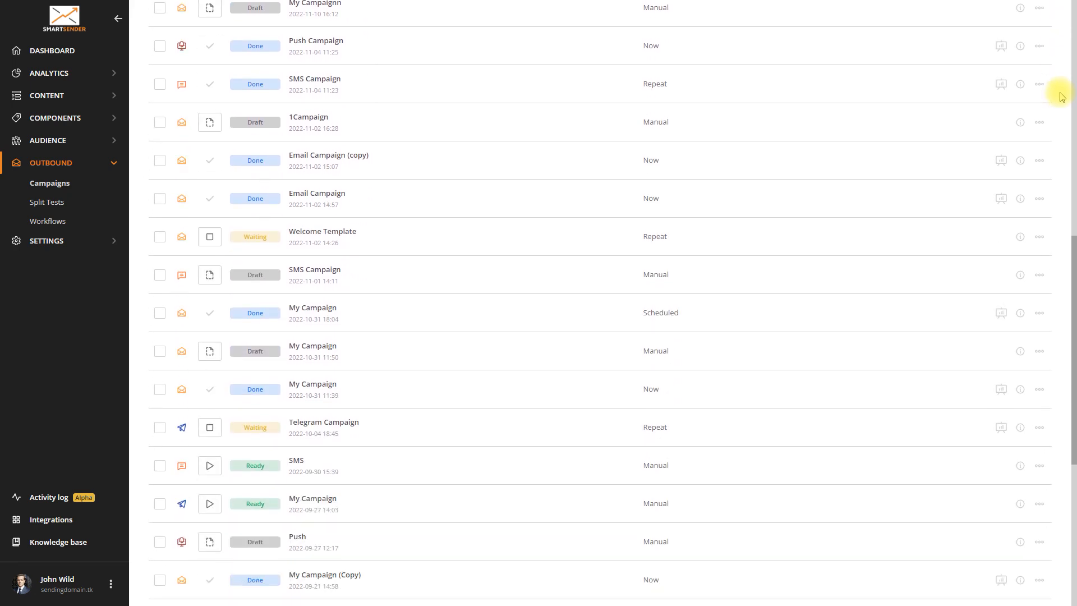
scroll(1061, 96, "down", 4)
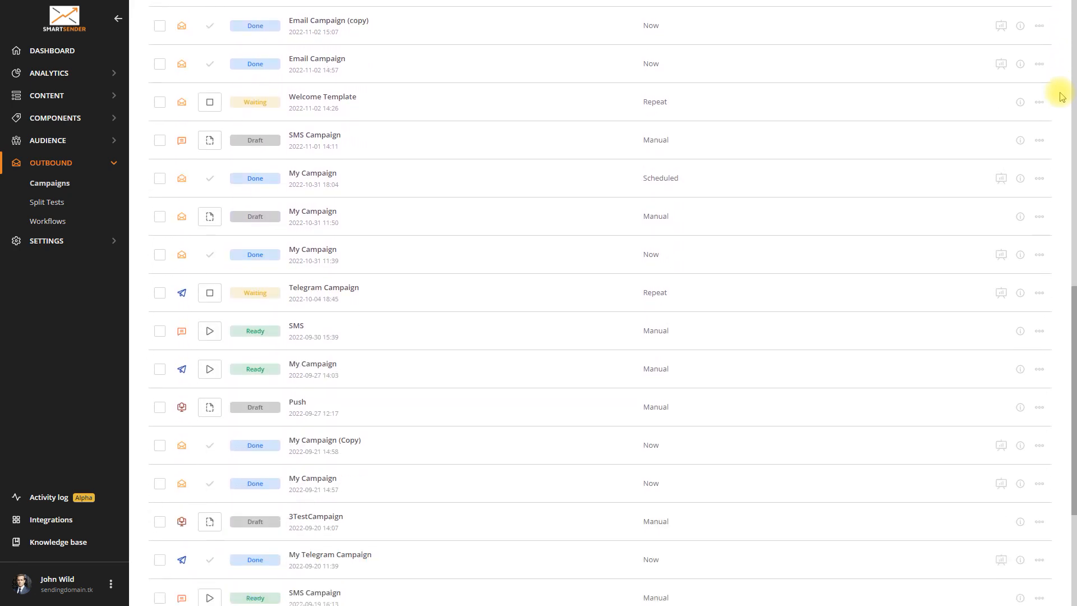
scroll(1061, 96, "down", 1)
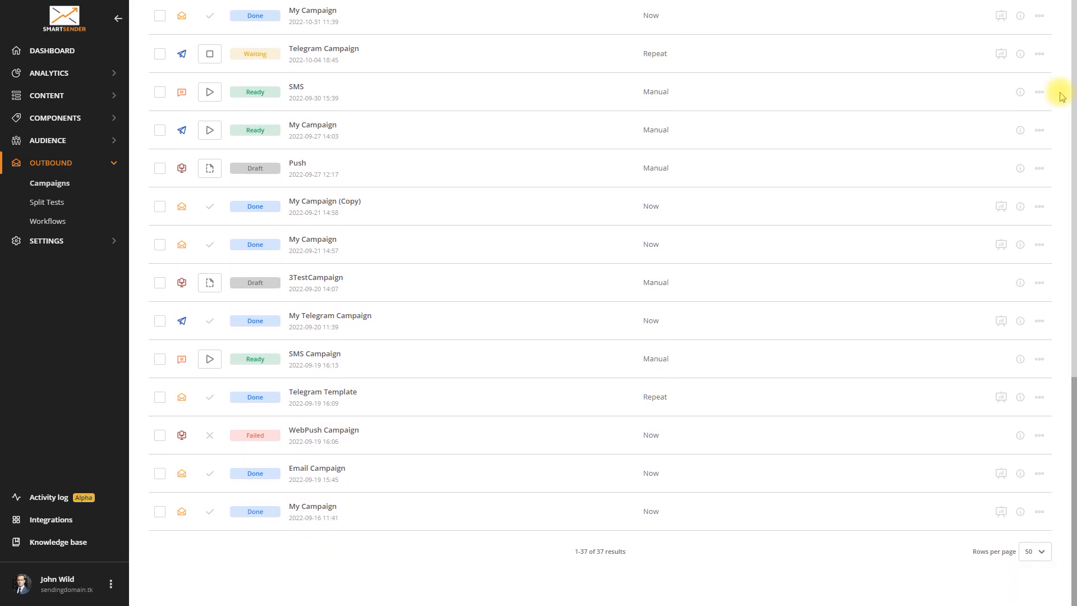